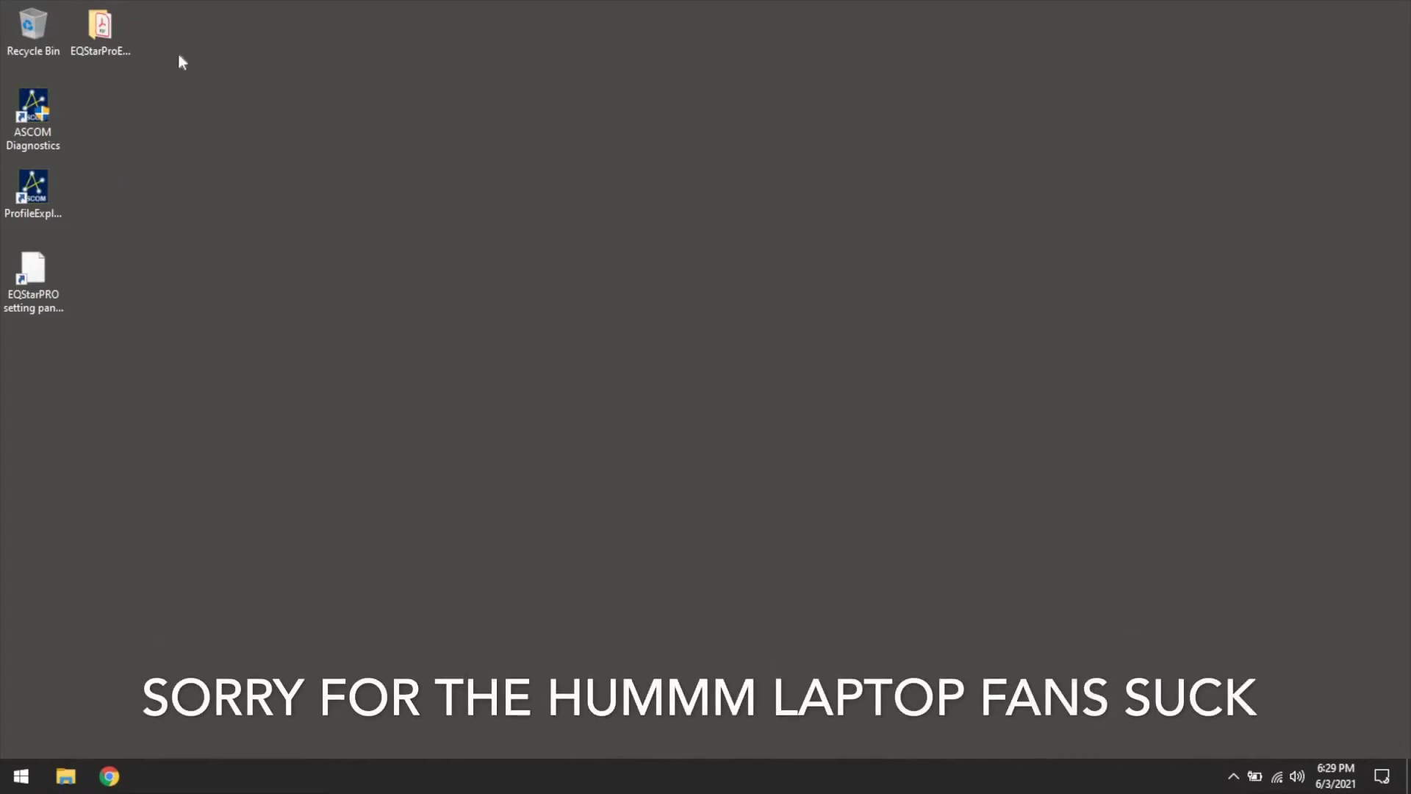
Open "01 EQStarPRO EQM35 Install Guide_en.pdf" from the EQStarProEQM35 desktop folder, skim its teardown pages and close the guide.
double_click(100, 29)
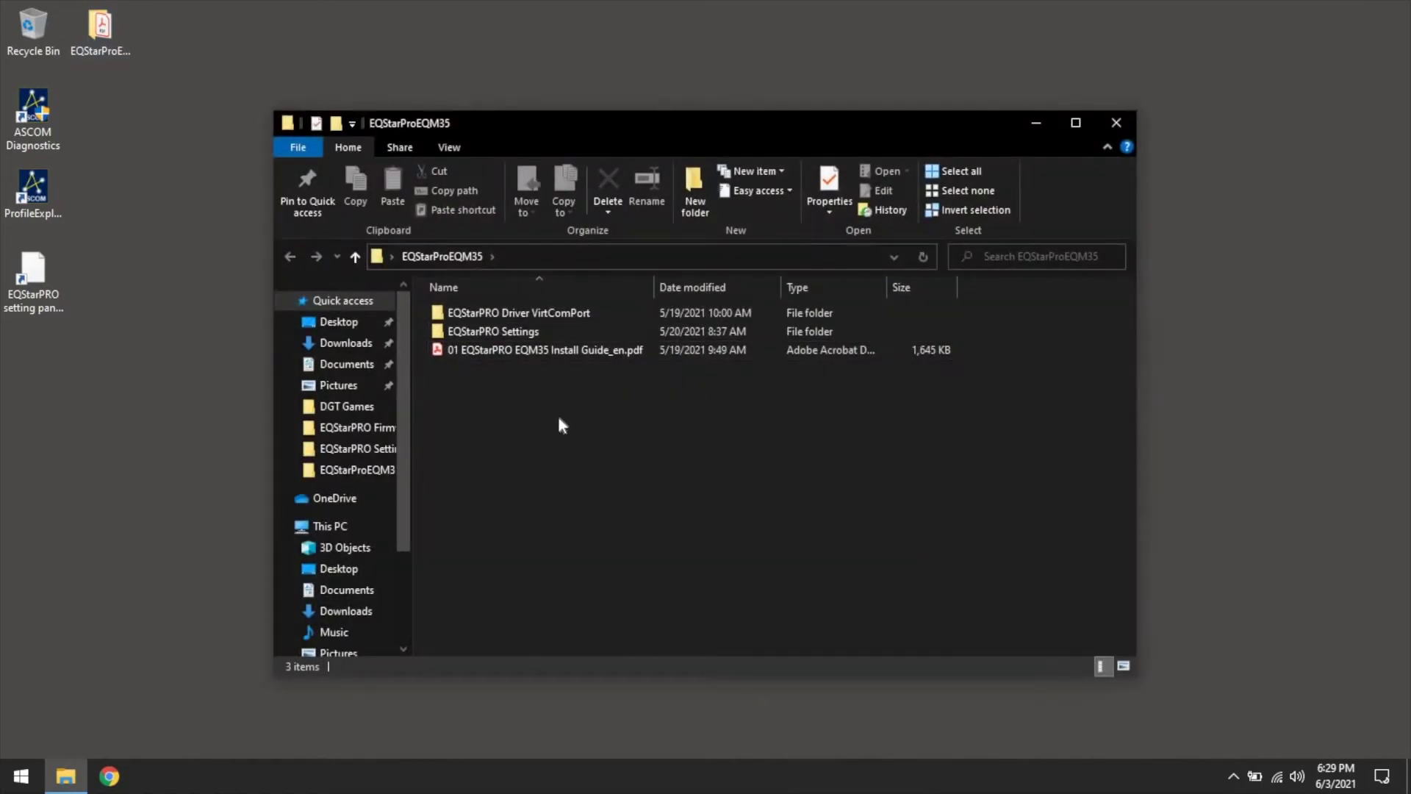
click(520, 351)
double_click(520, 351)
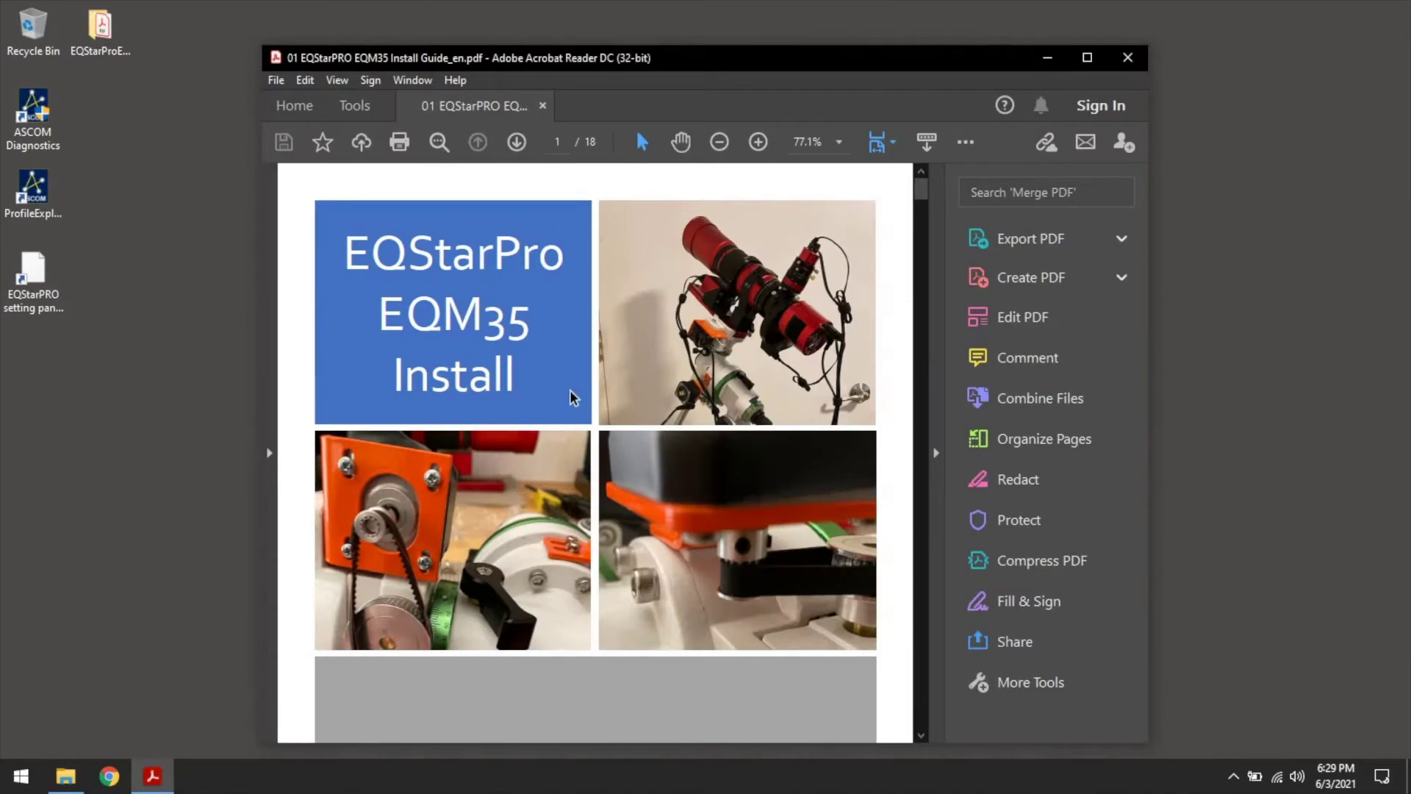
scroll(564, 389, down, 4)
scroll(562, 382, down, 15)
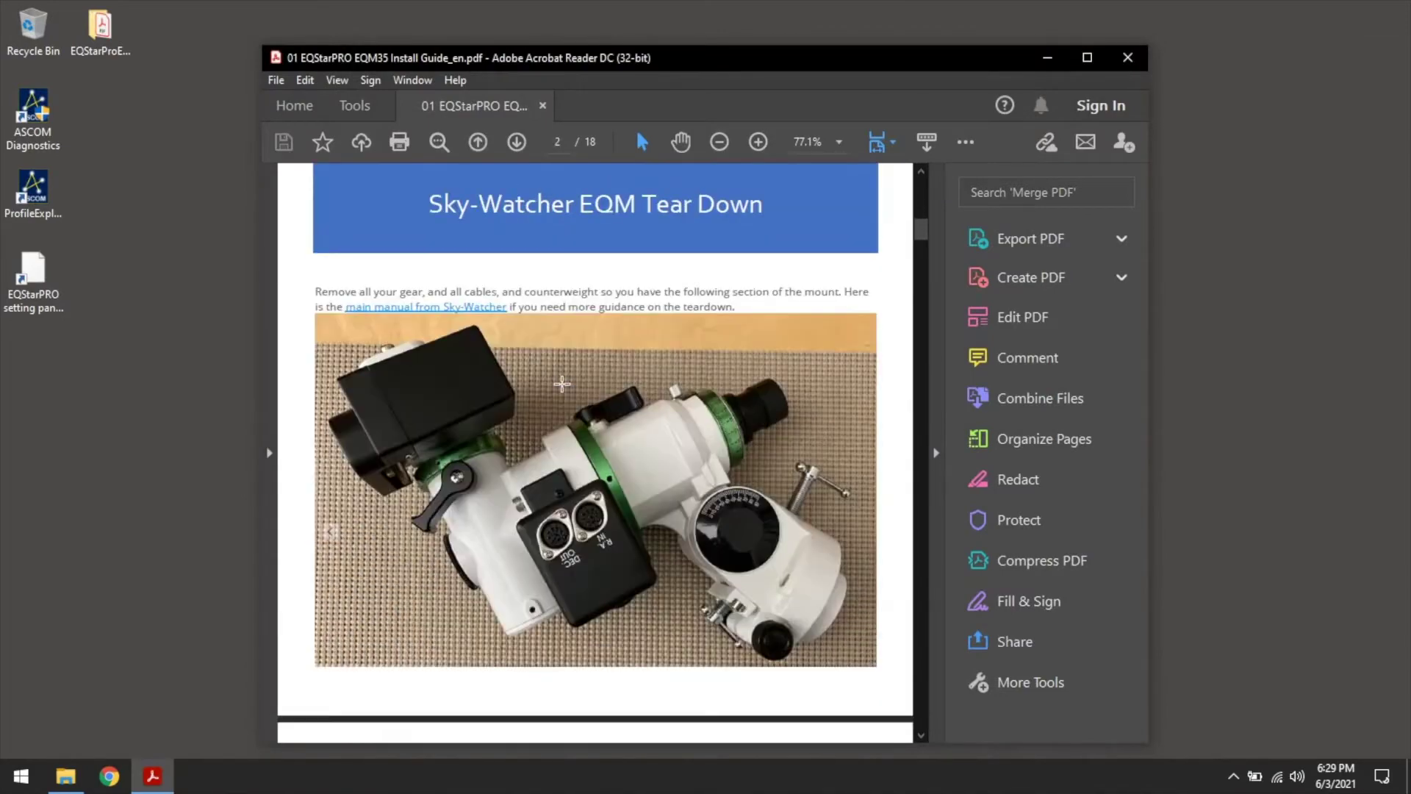
scroll(561, 383, down, 15)
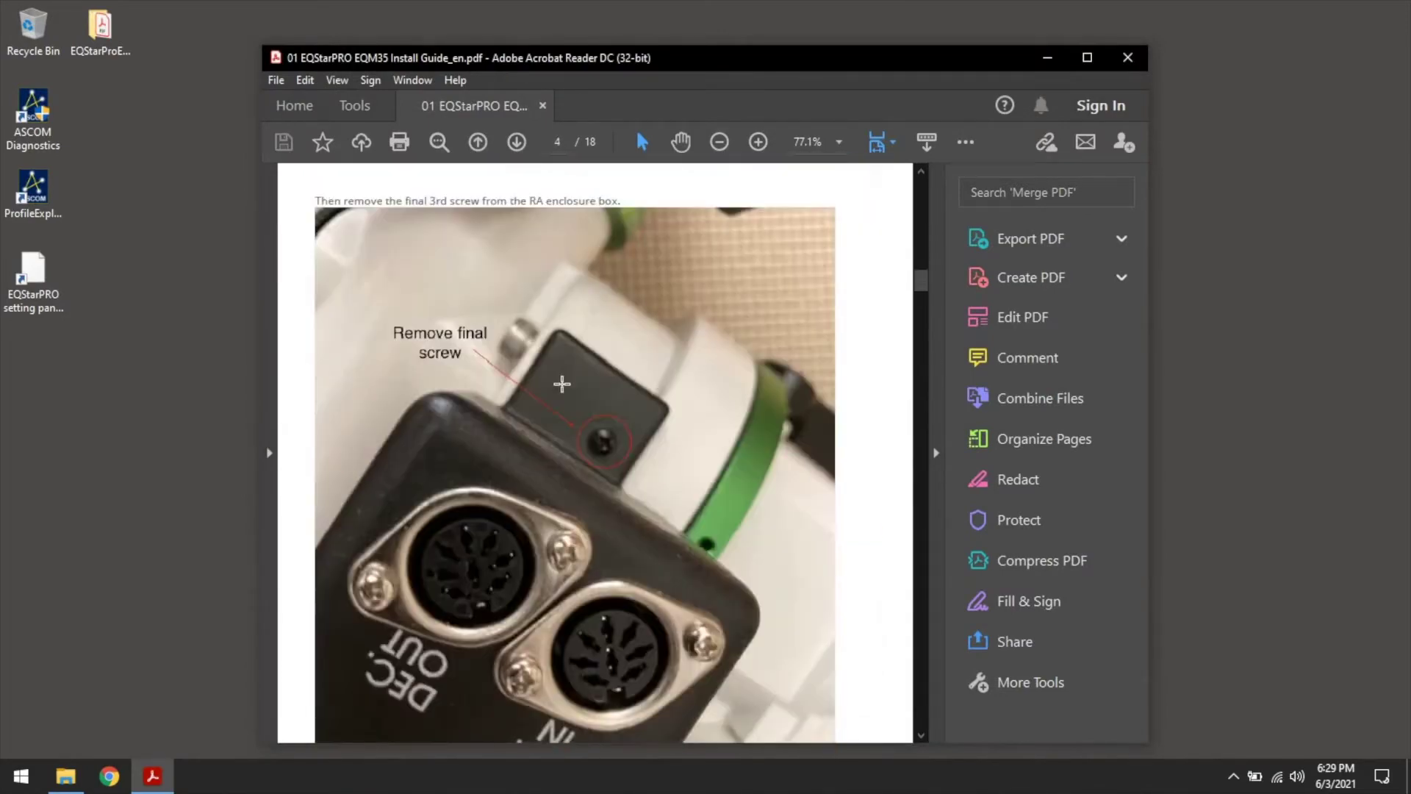
scroll(565, 396, down, 15)
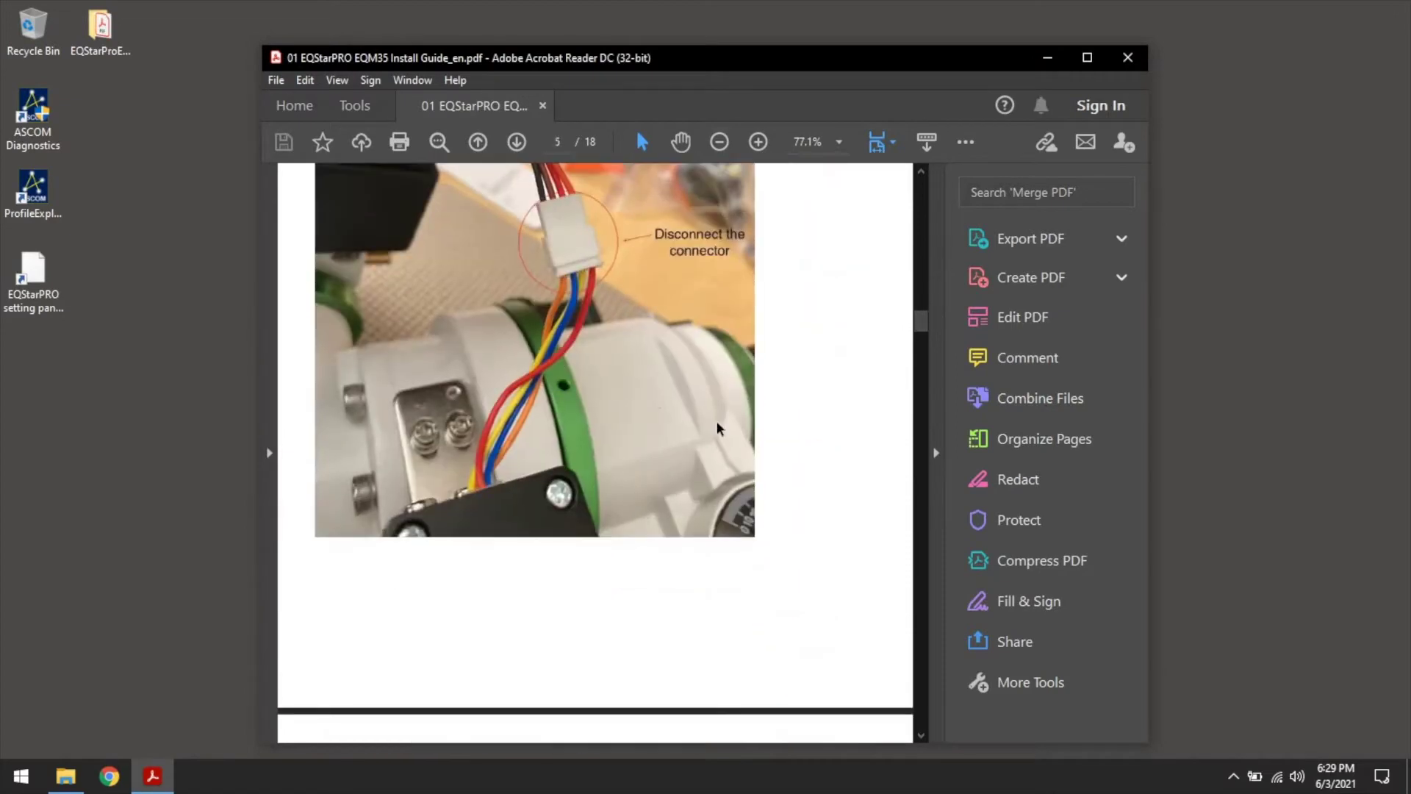
scroll(718, 408, down, 5)
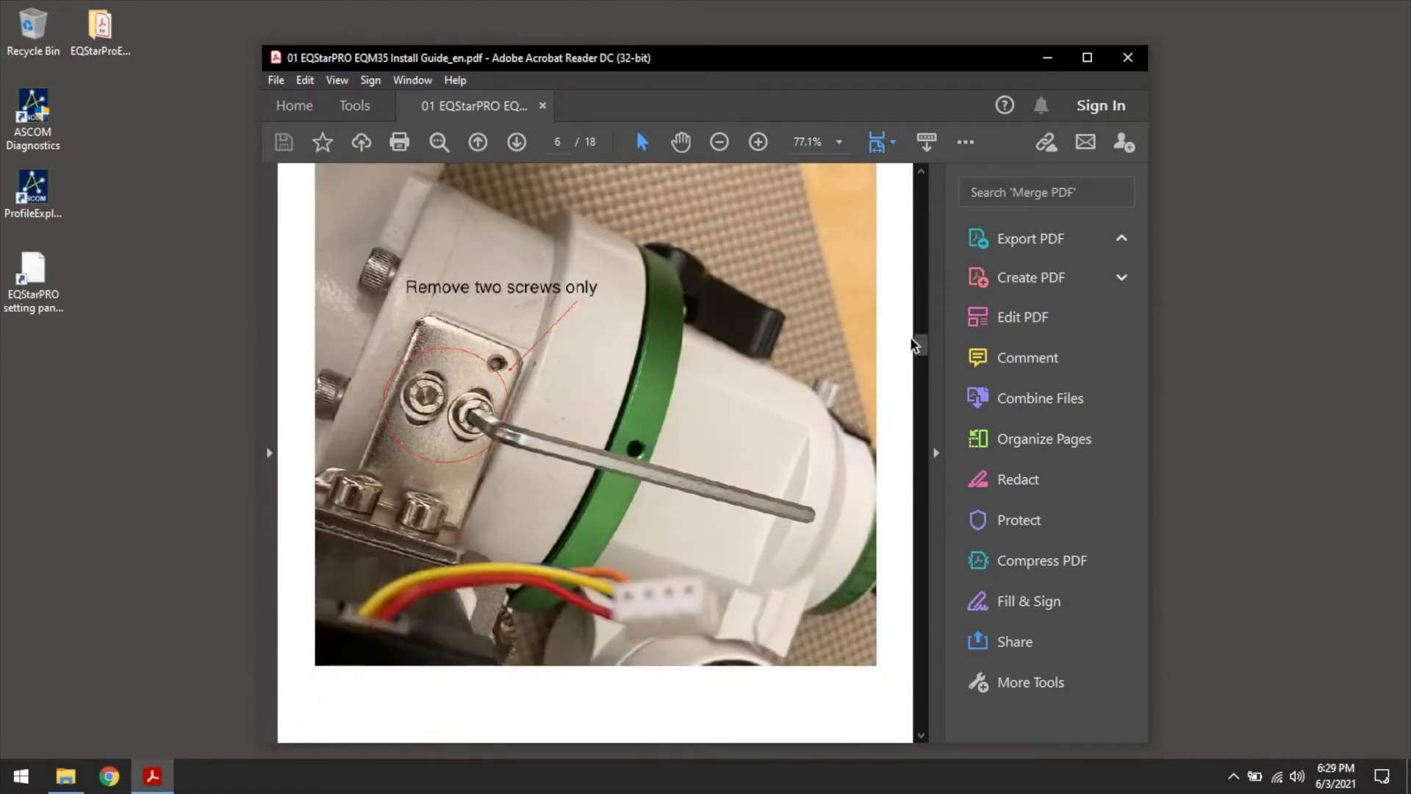
drag(920, 338, 919, 371)
drag(963, 197, 970, 169)
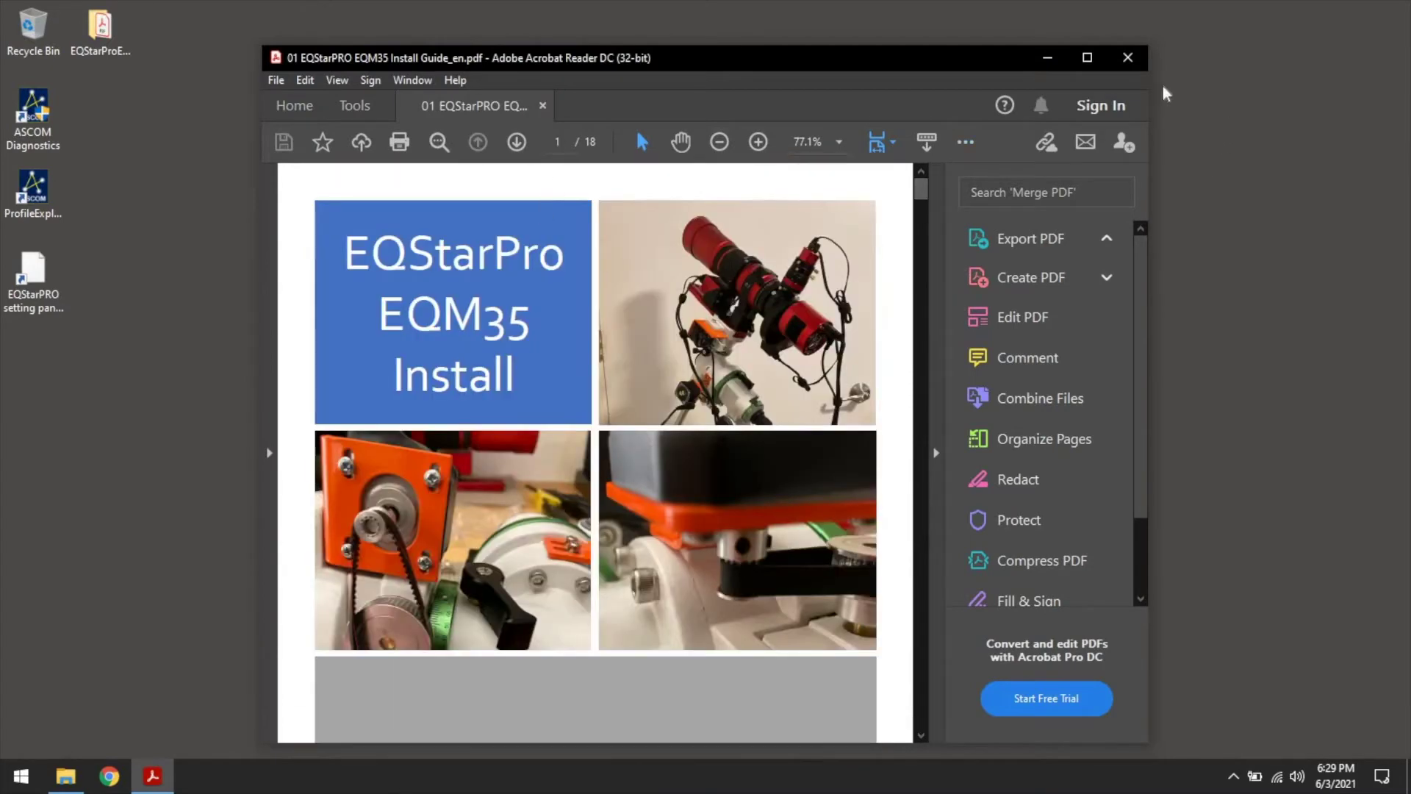
click(1127, 58)
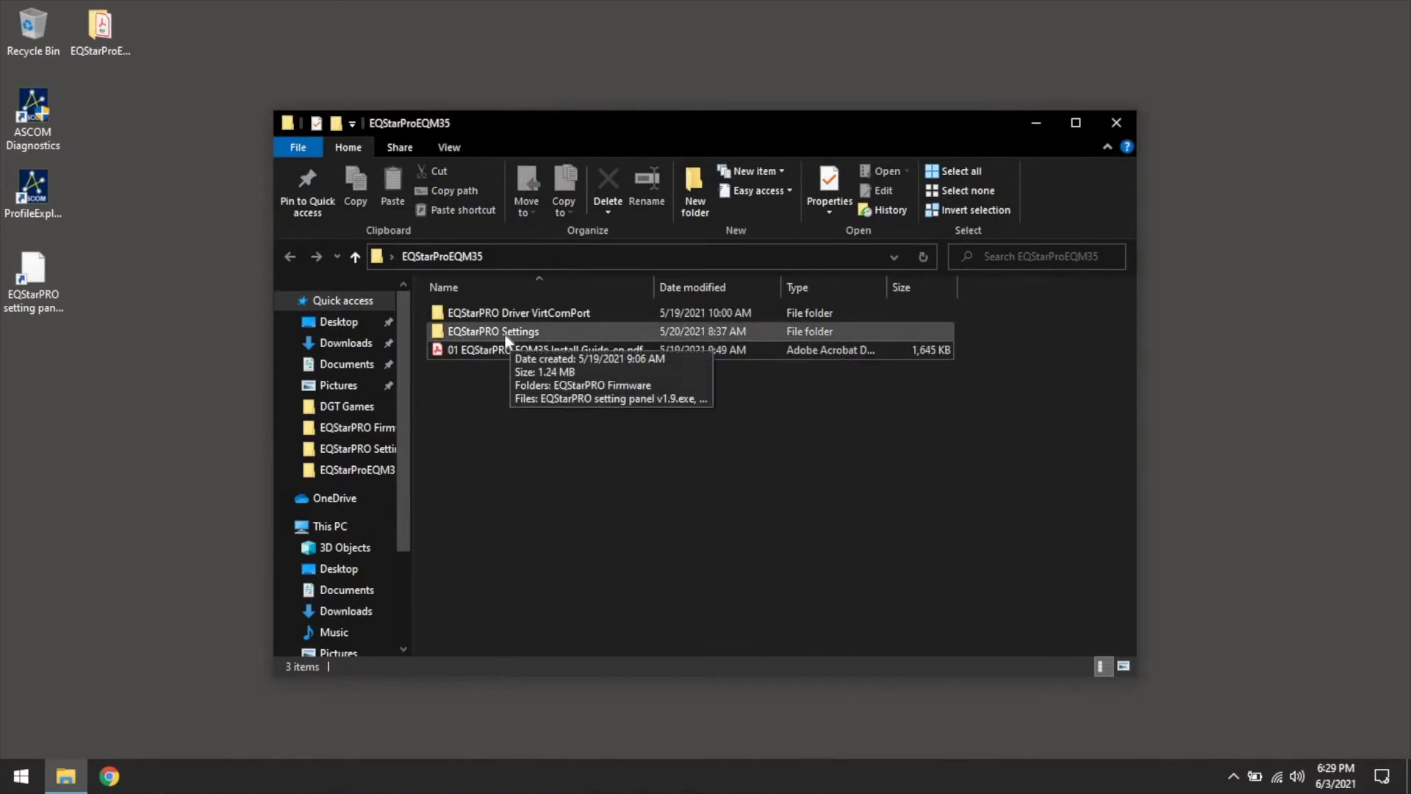
Look through the EQStarPRO Settings and EQStarPRO Driver VirtComPort folders, then close the folder window.
double_click(475, 332)
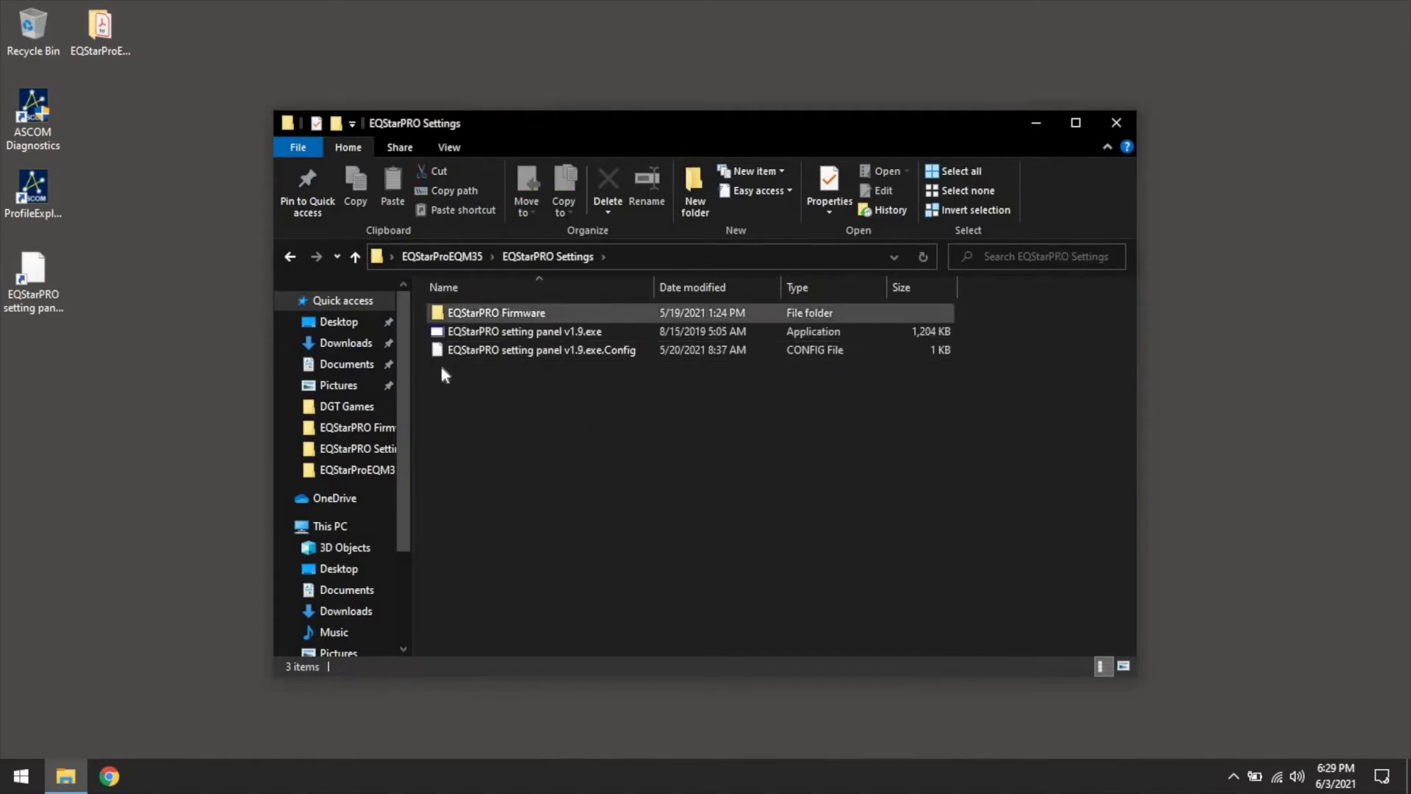
click(355, 256)
double_click(494, 314)
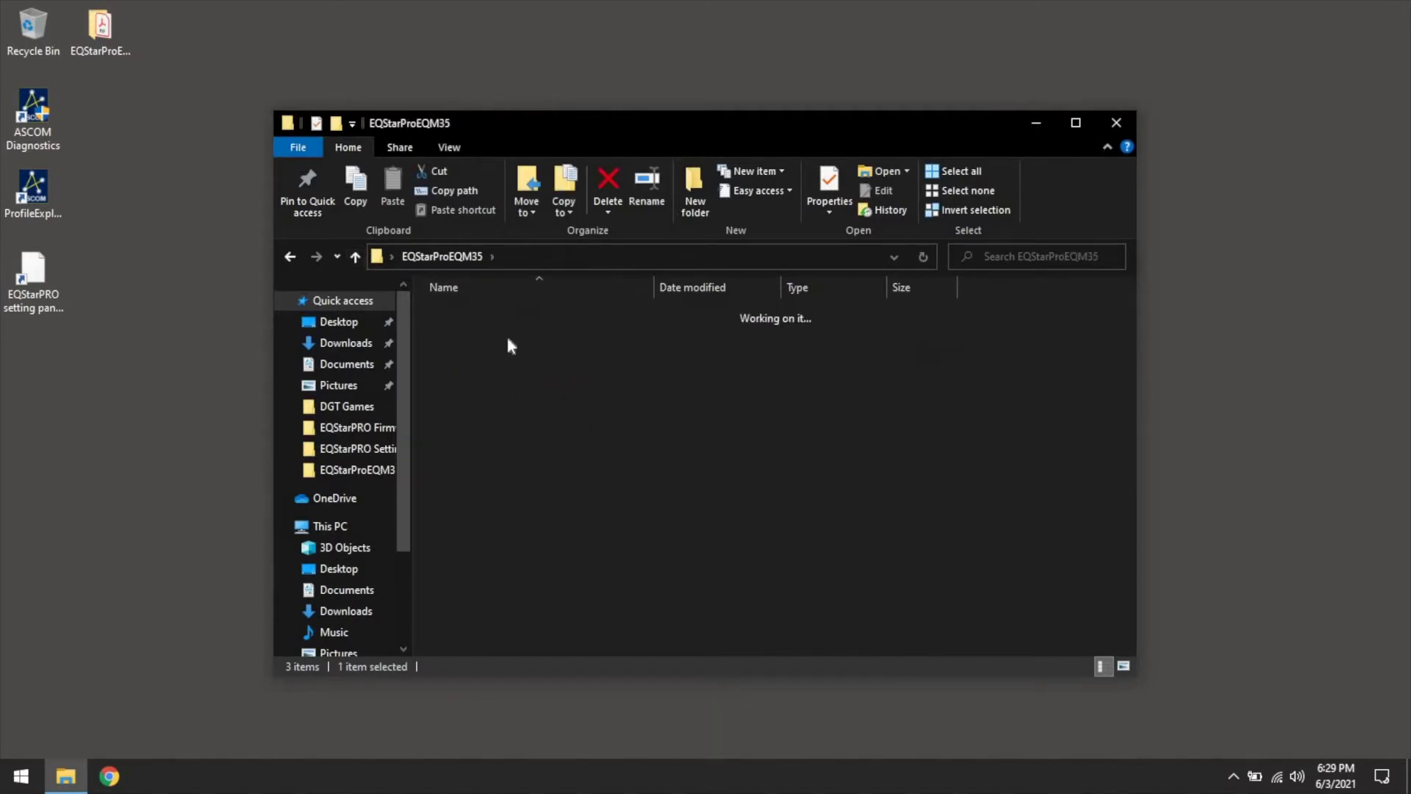
click(355, 256)
click(519, 413)
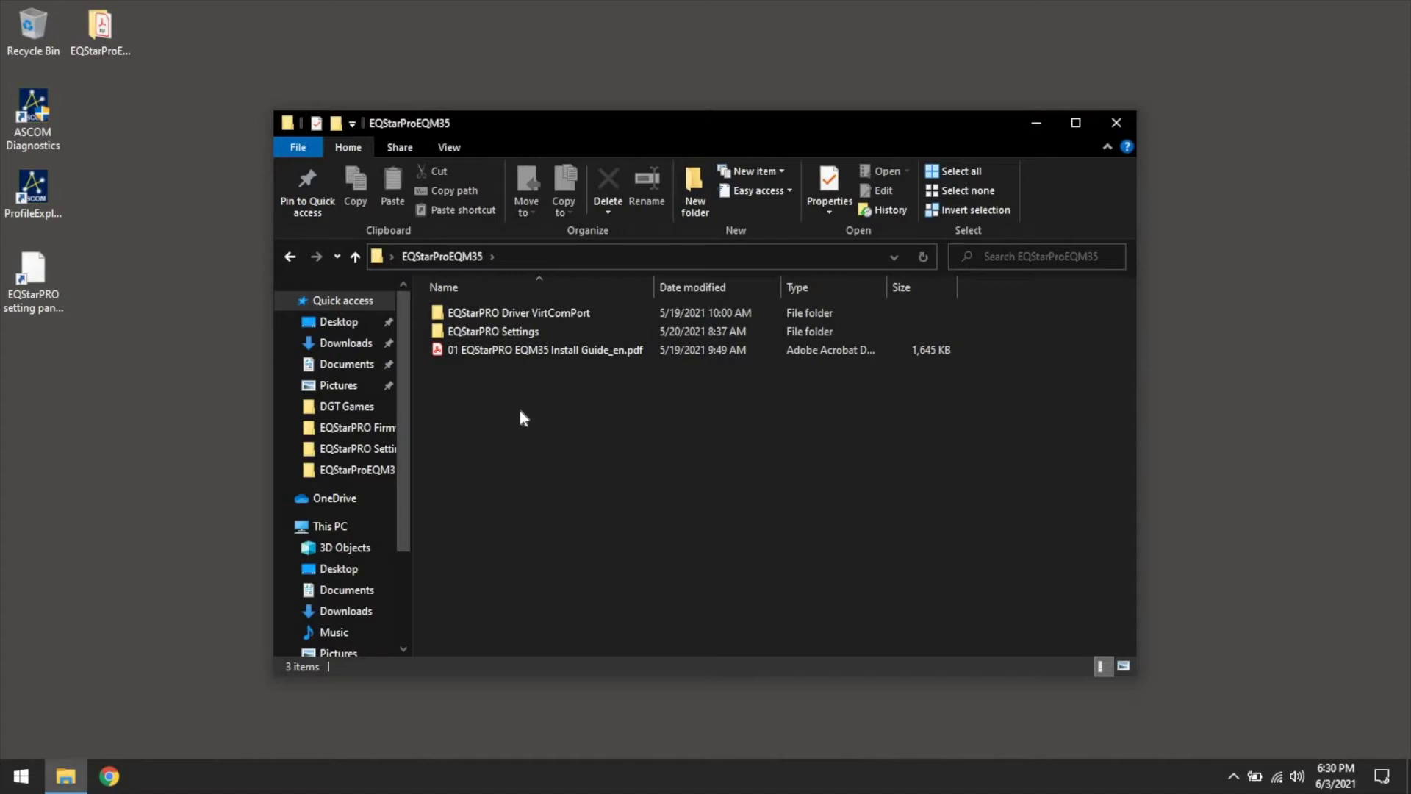
click(1113, 124)
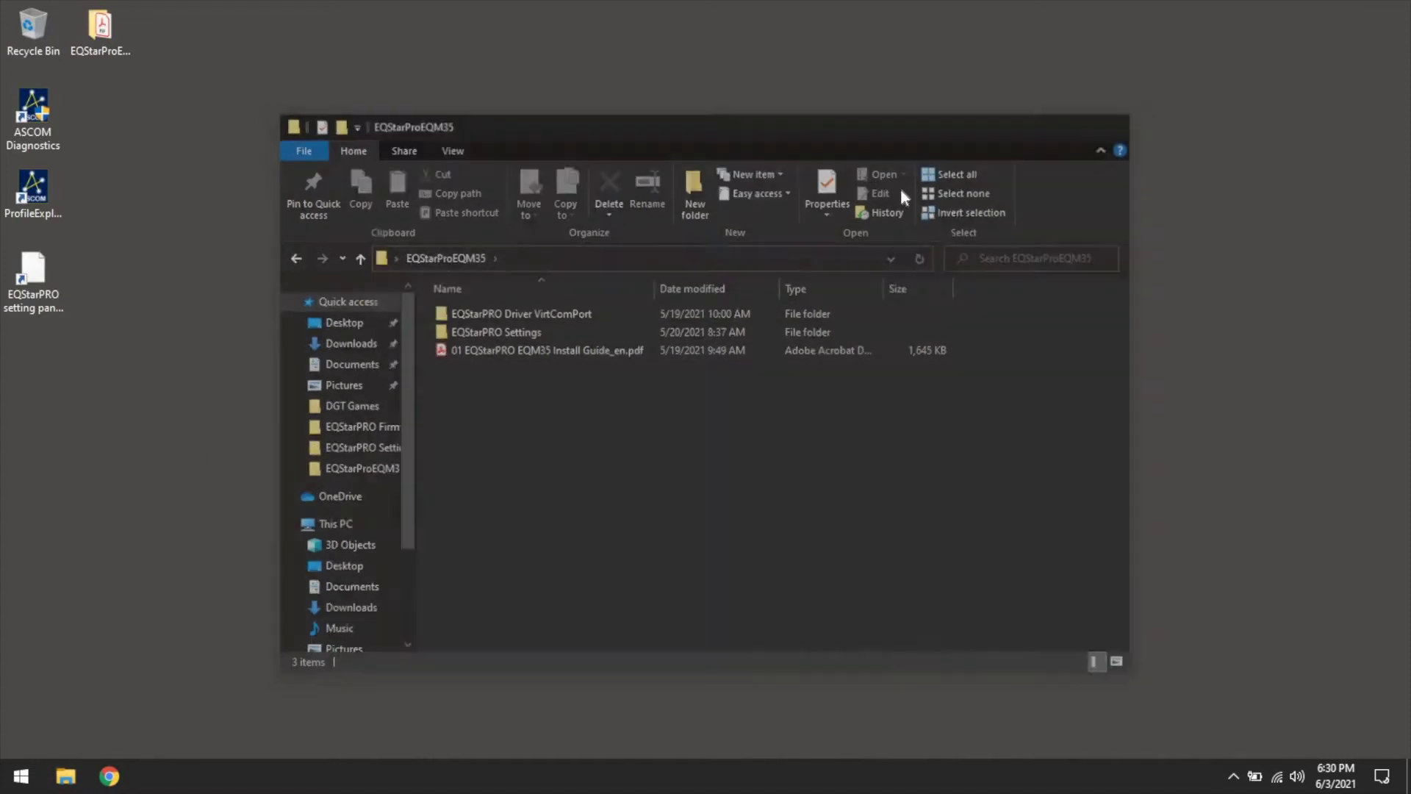
Open Device Manager and find the Silicon Labs CP210x USB to UART Bridge among the COM and LPT ports.
right_click(21, 776)
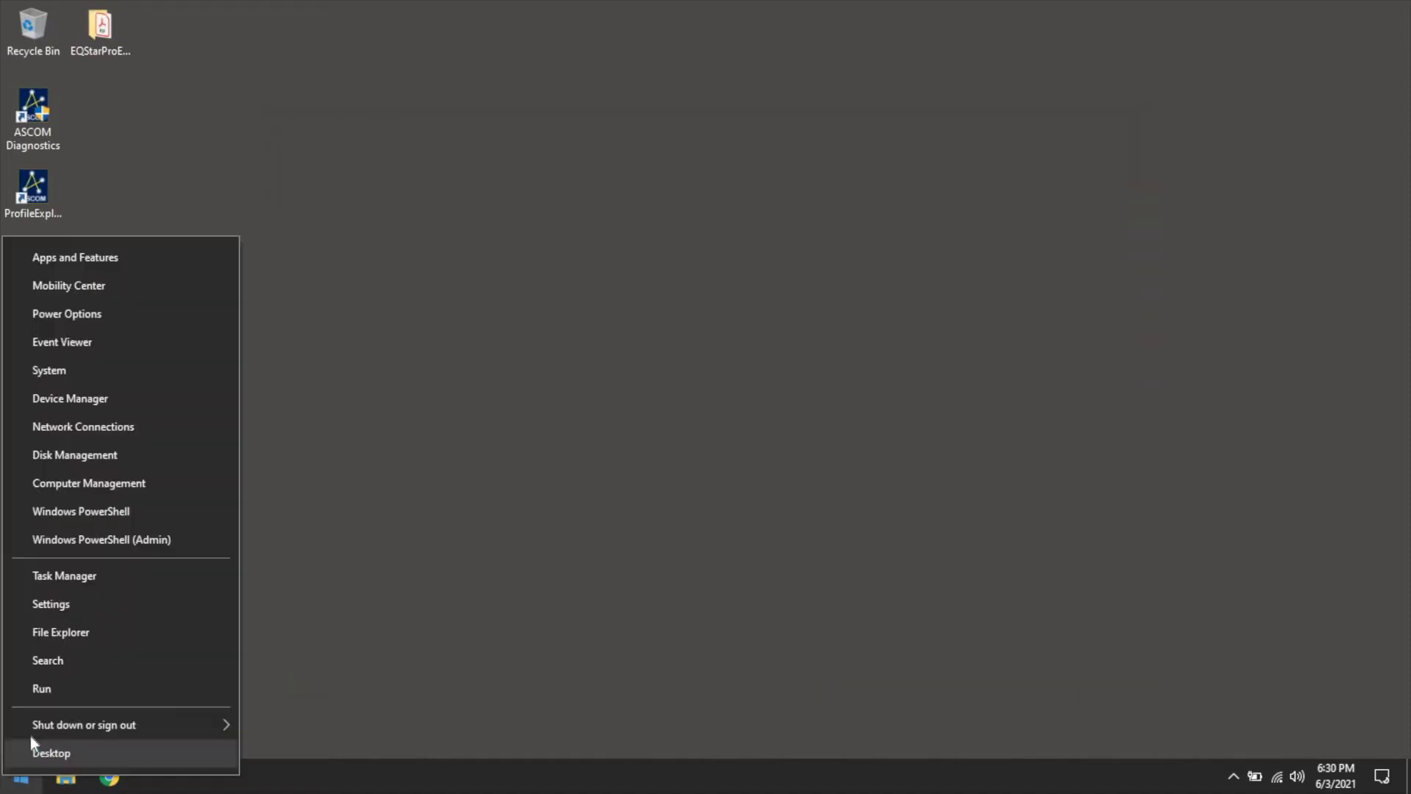
click(71, 403)
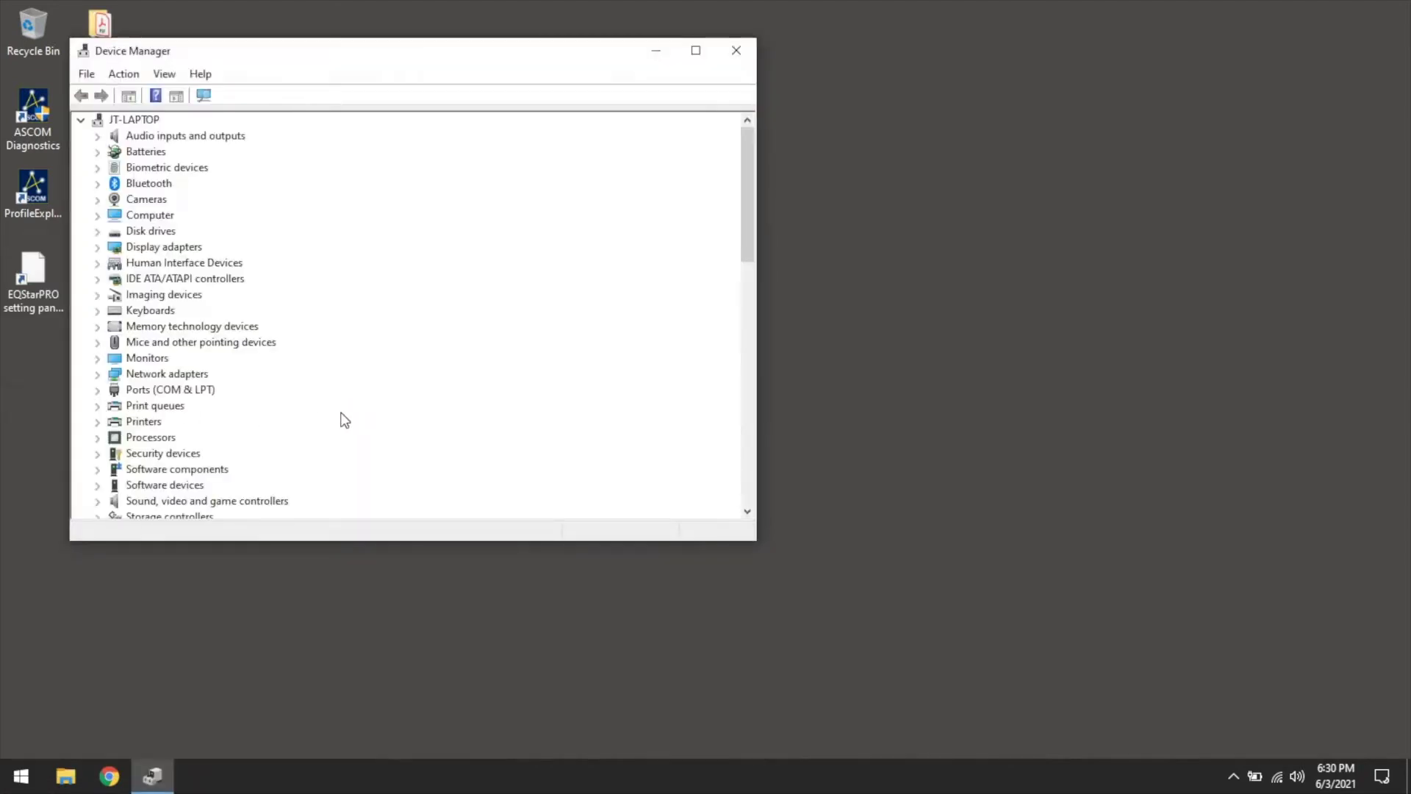
scroll(324, 397, down, 1)
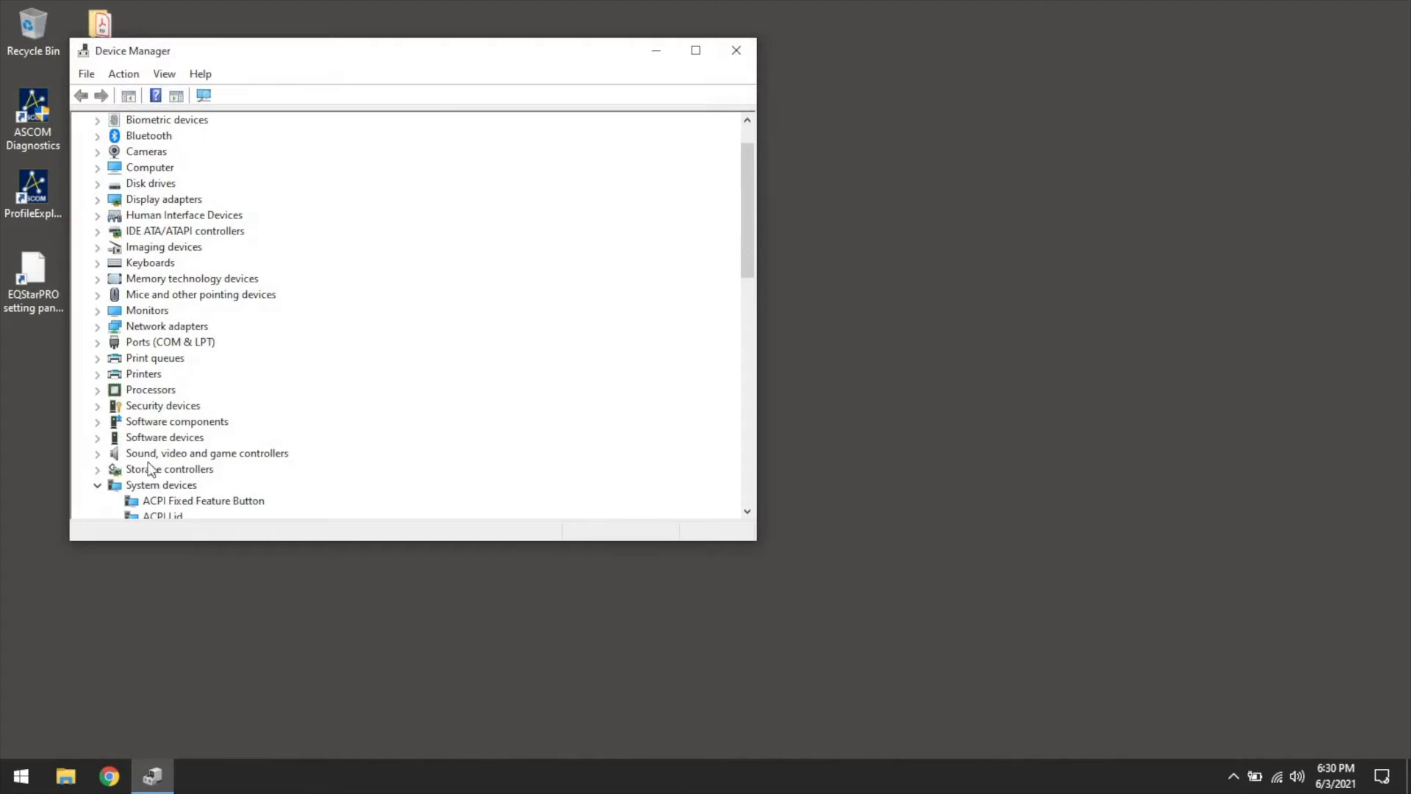
click(99, 343)
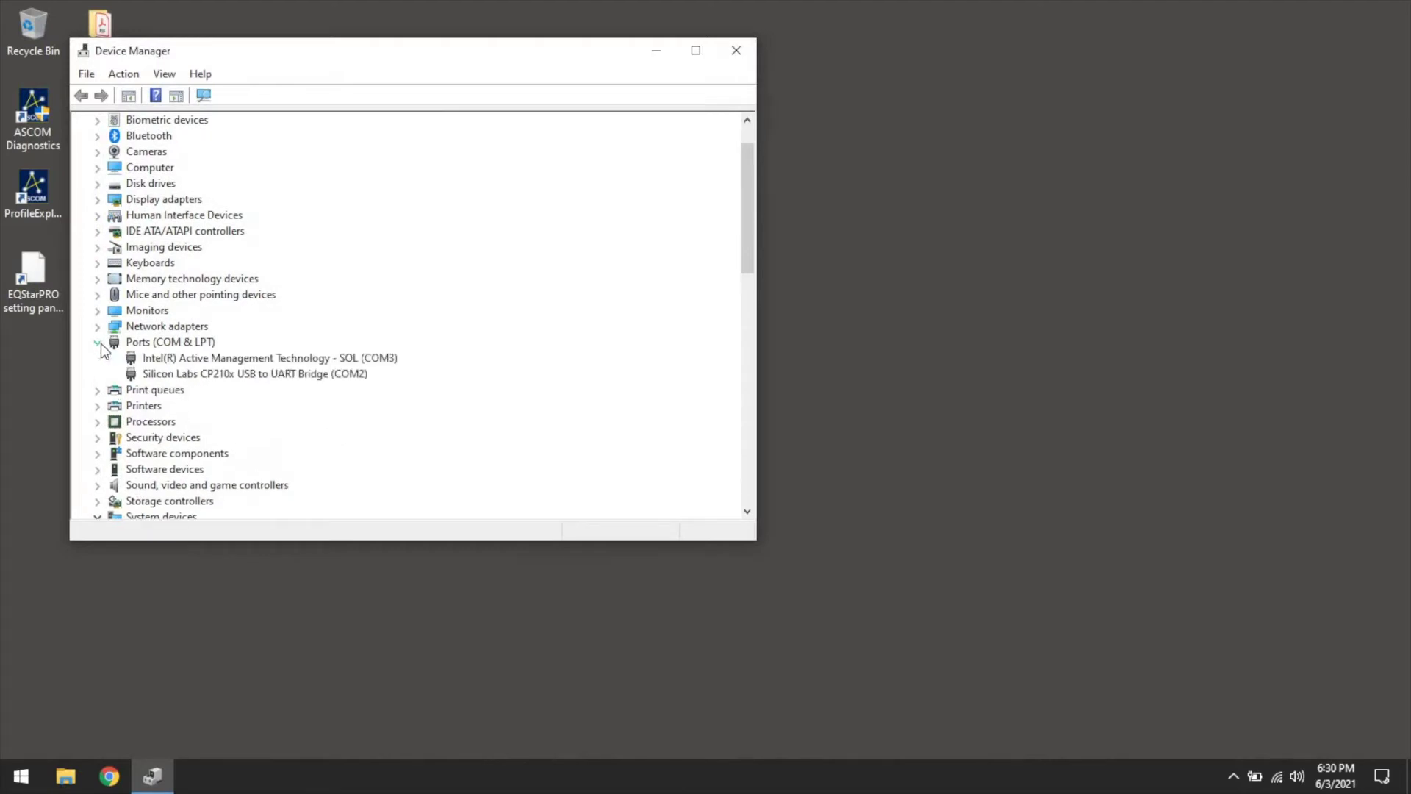
click(256, 378)
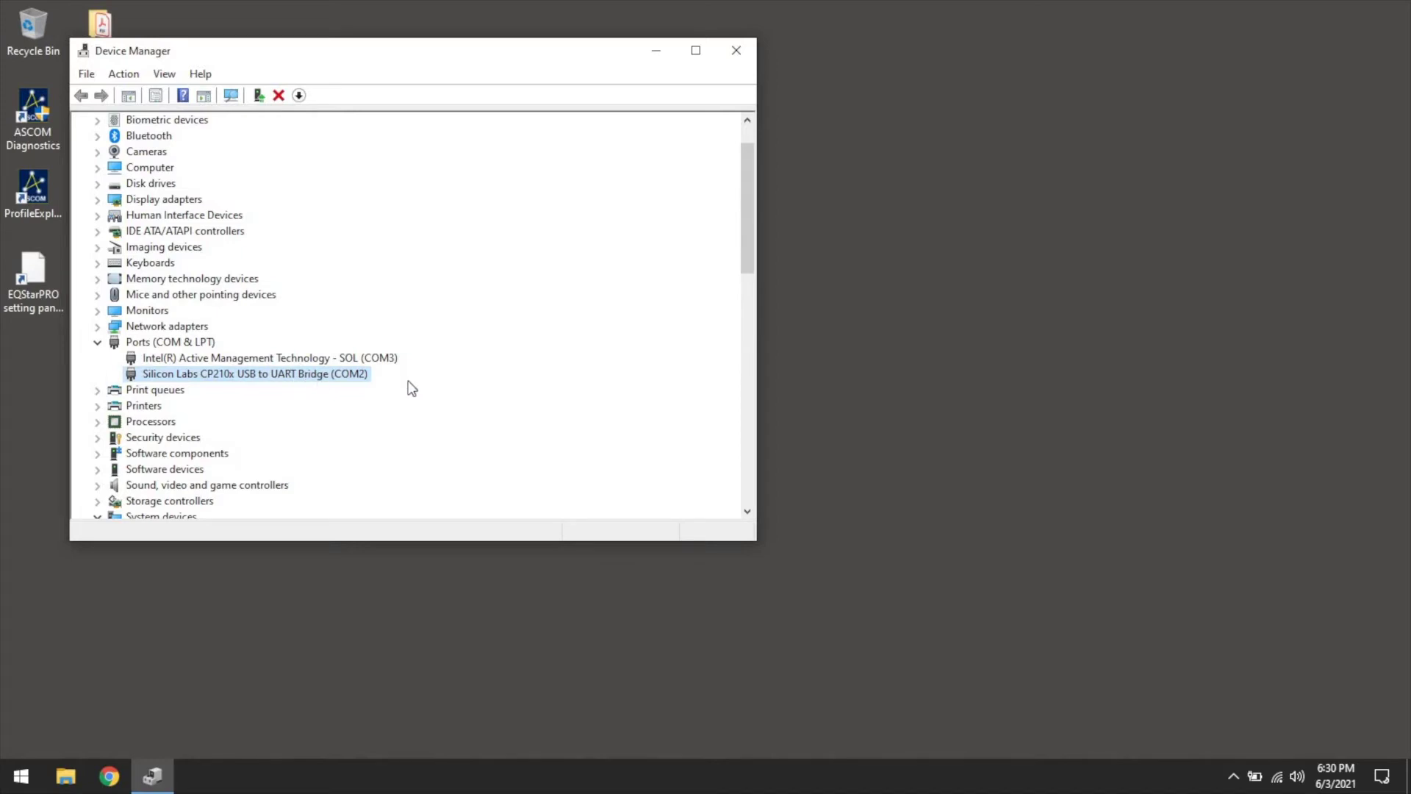
Examine the CP210x bridge's advanced port settings and available COM port numbers, cancel without changes and close Device Manager.
right_click(312, 377)
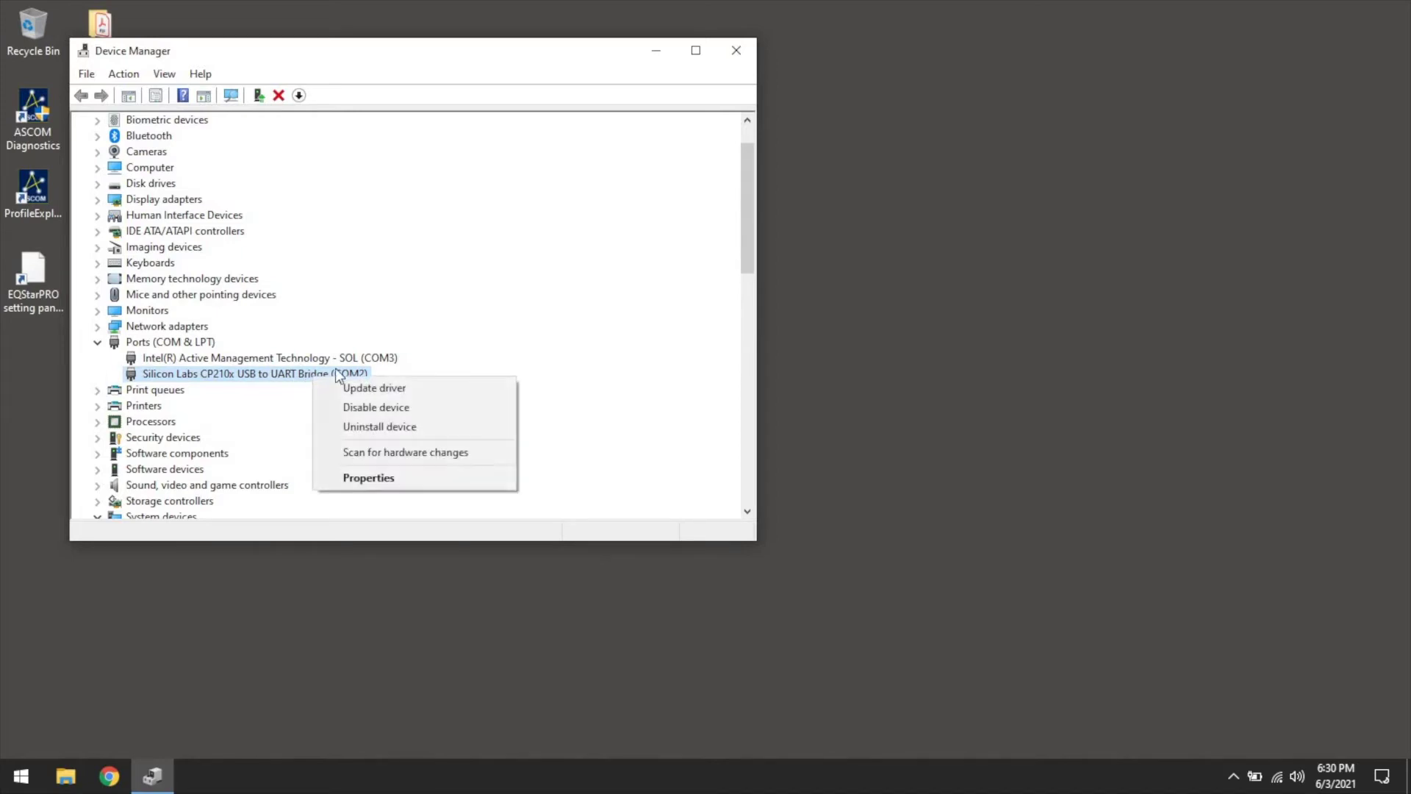
click(388, 485)
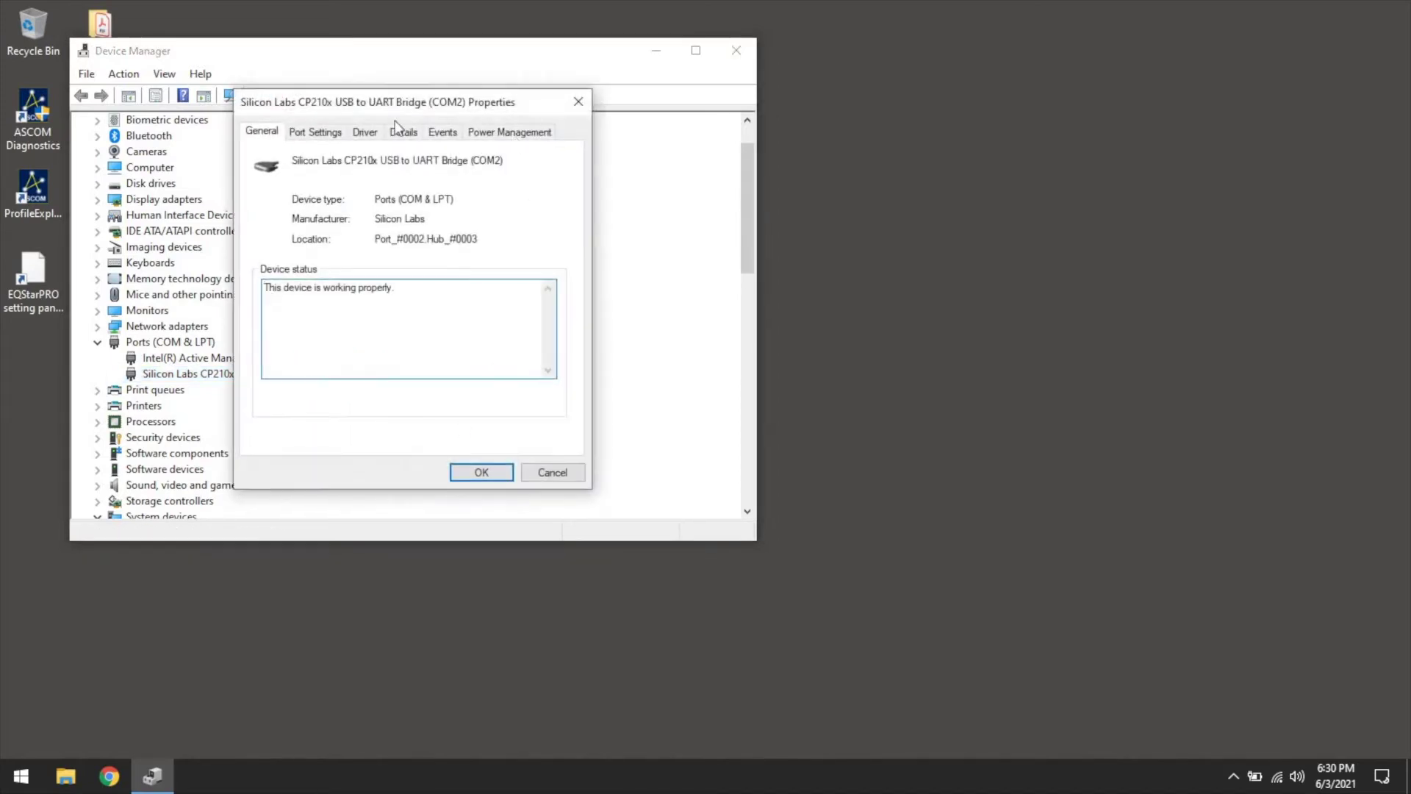
click(331, 137)
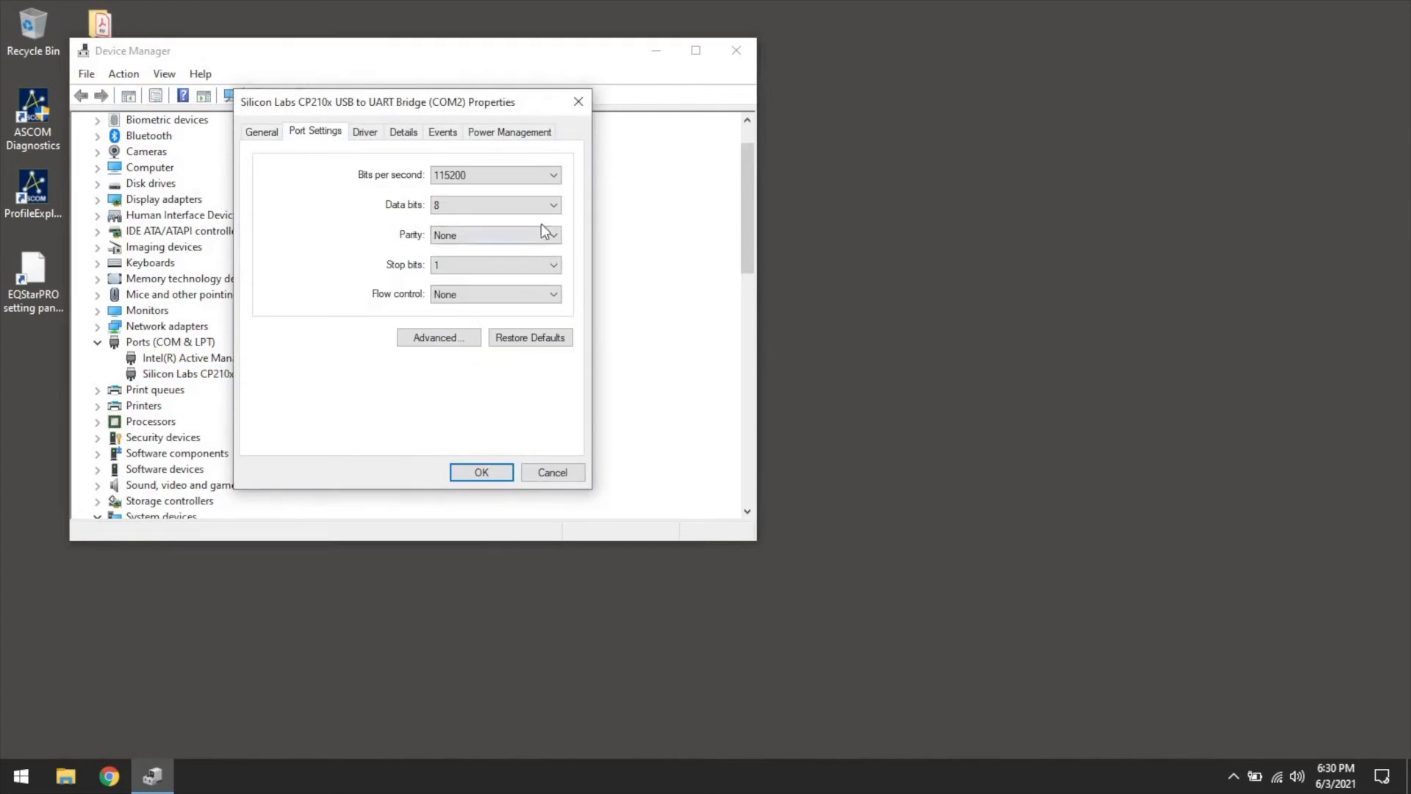
click(441, 338)
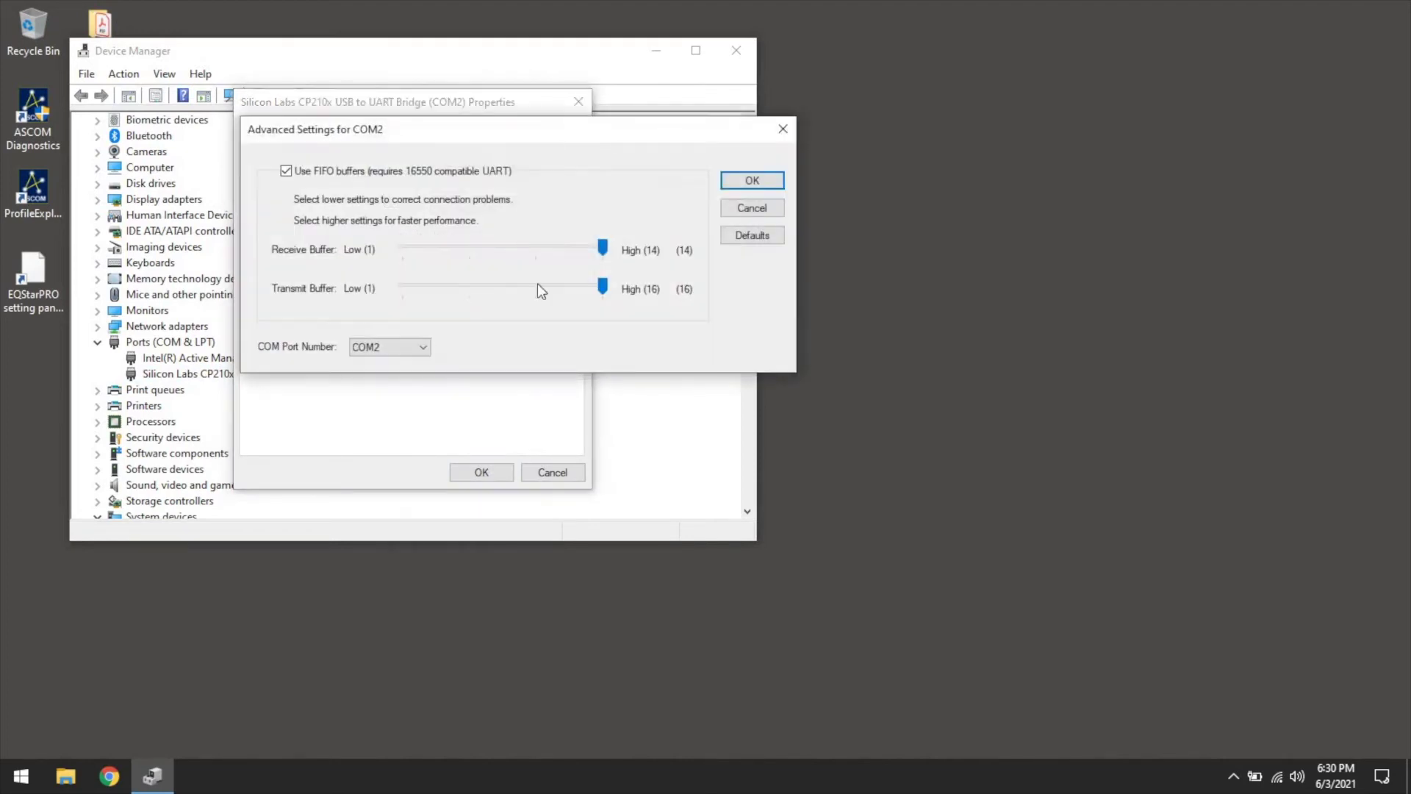
click(423, 347)
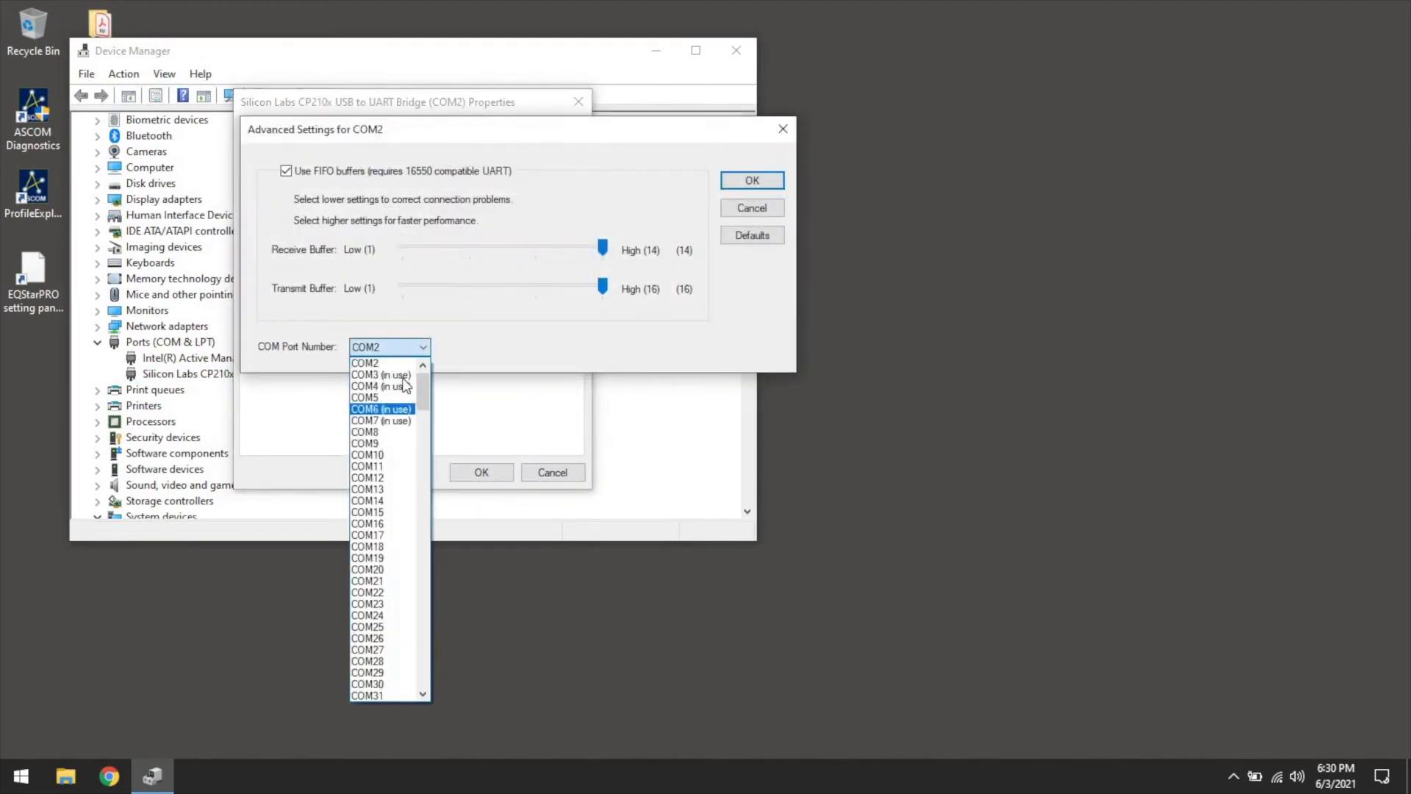
click(766, 261)
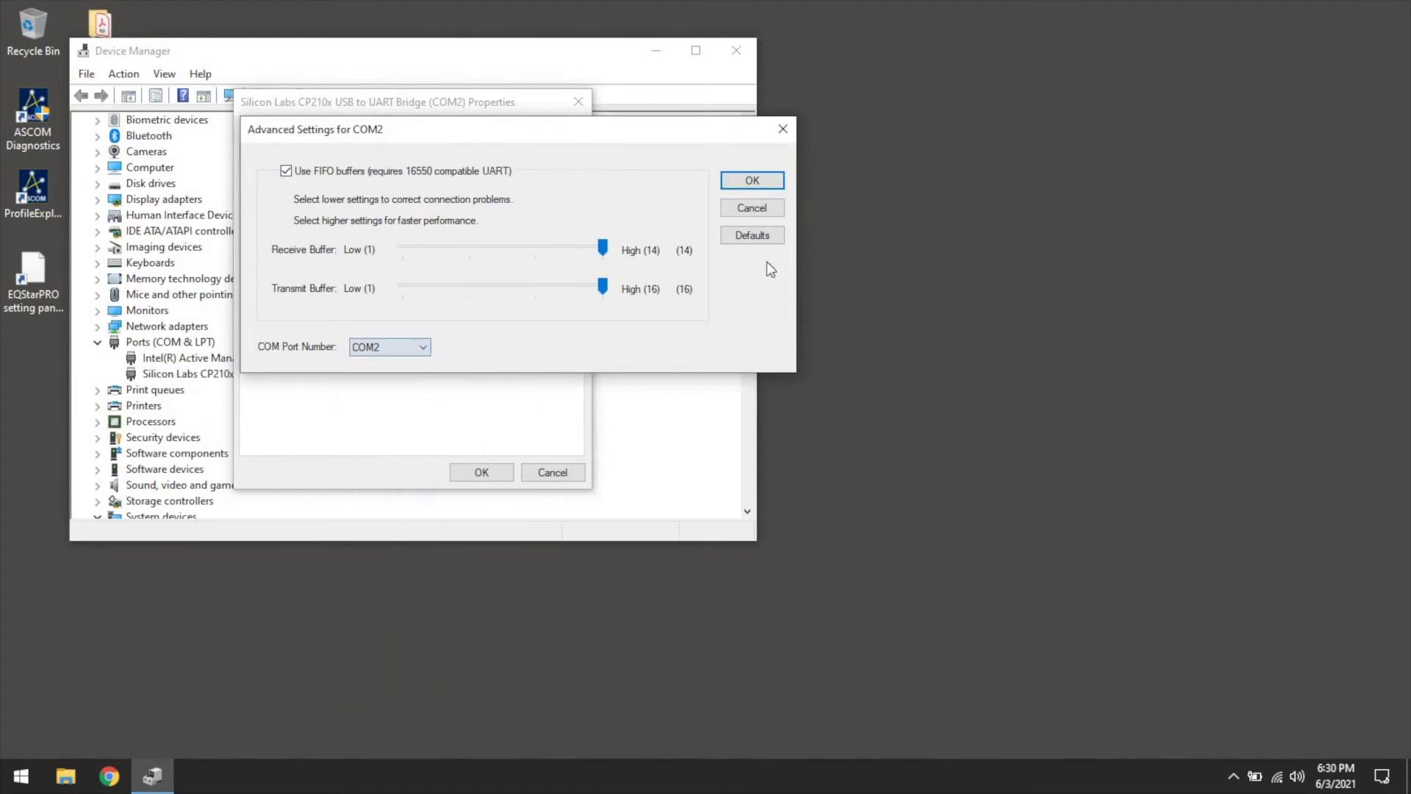
click(752, 208)
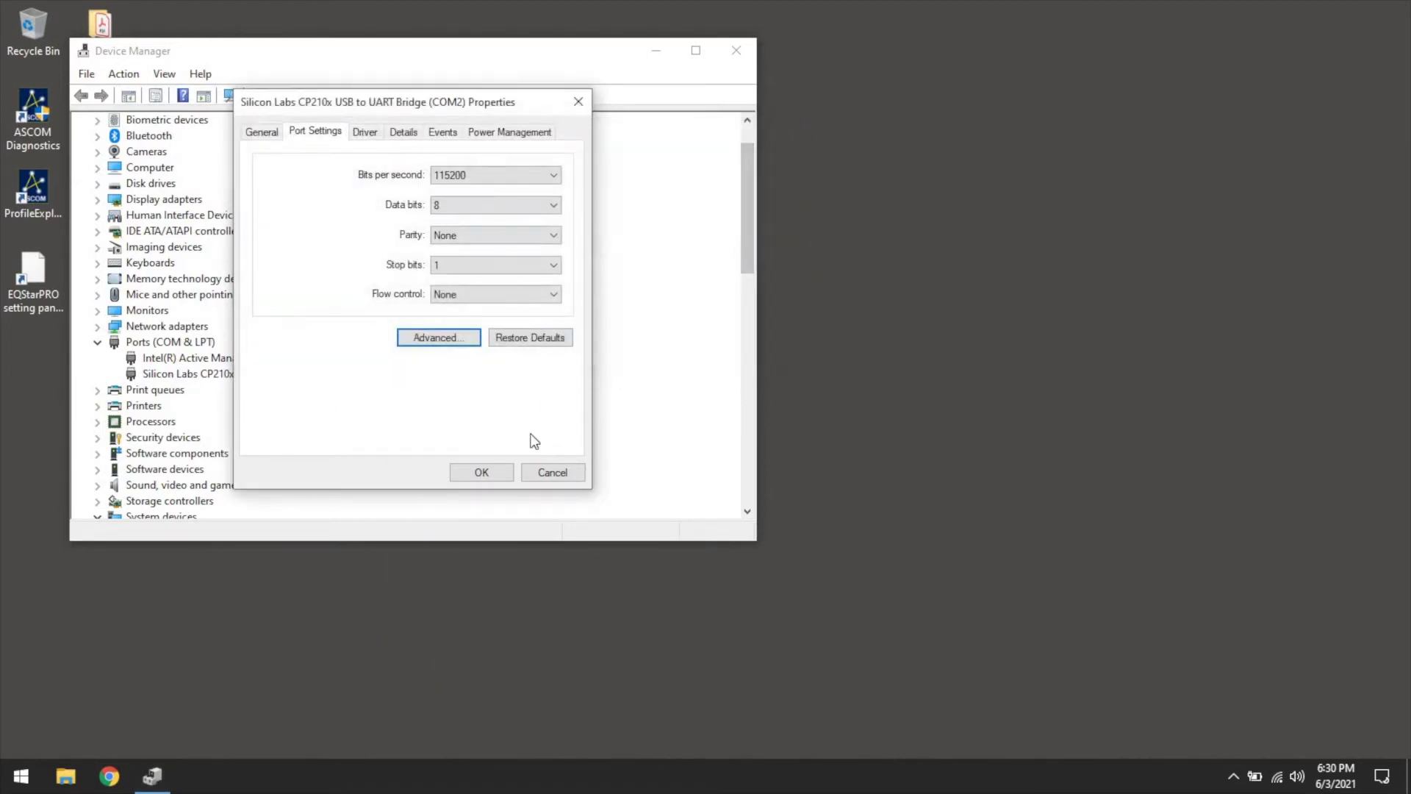
click(562, 478)
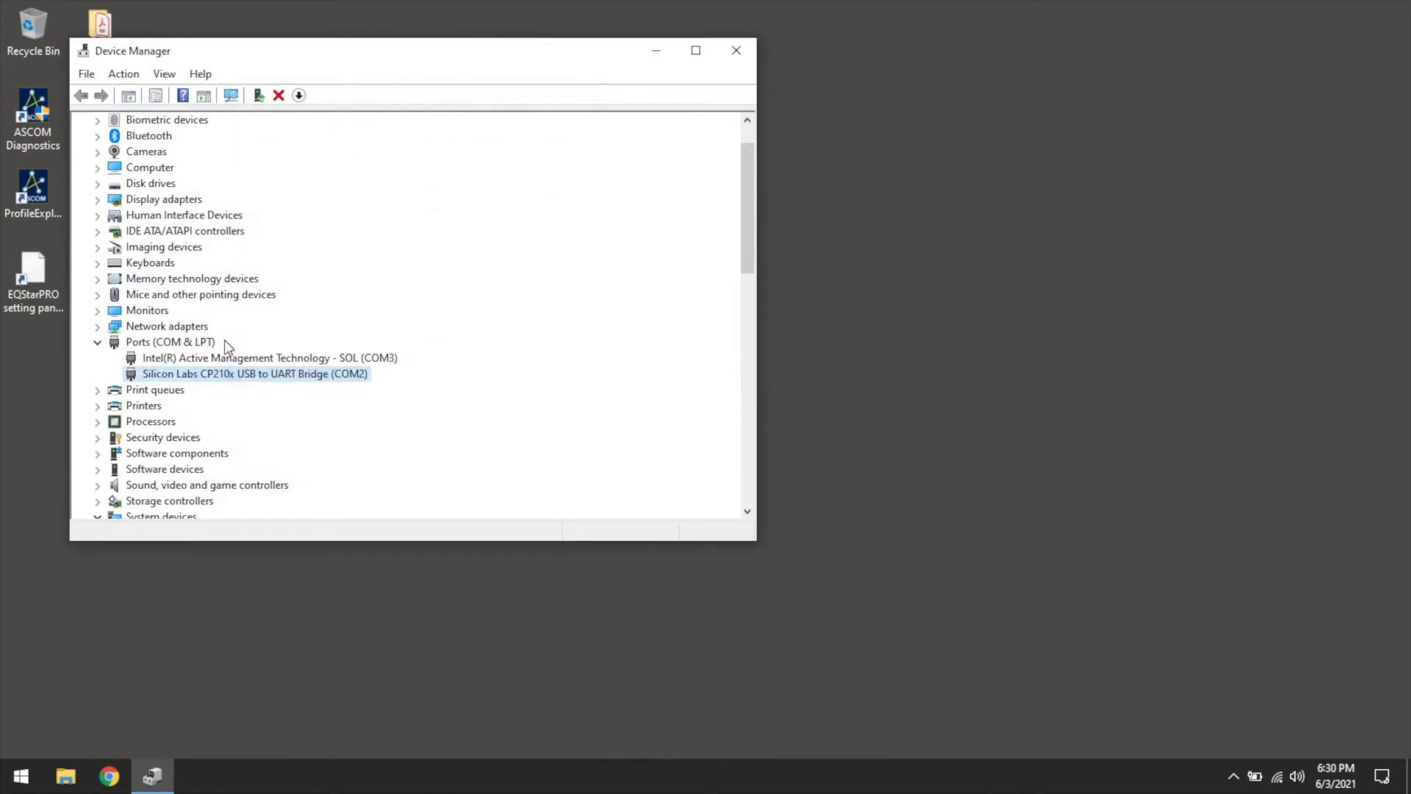
click(736, 50)
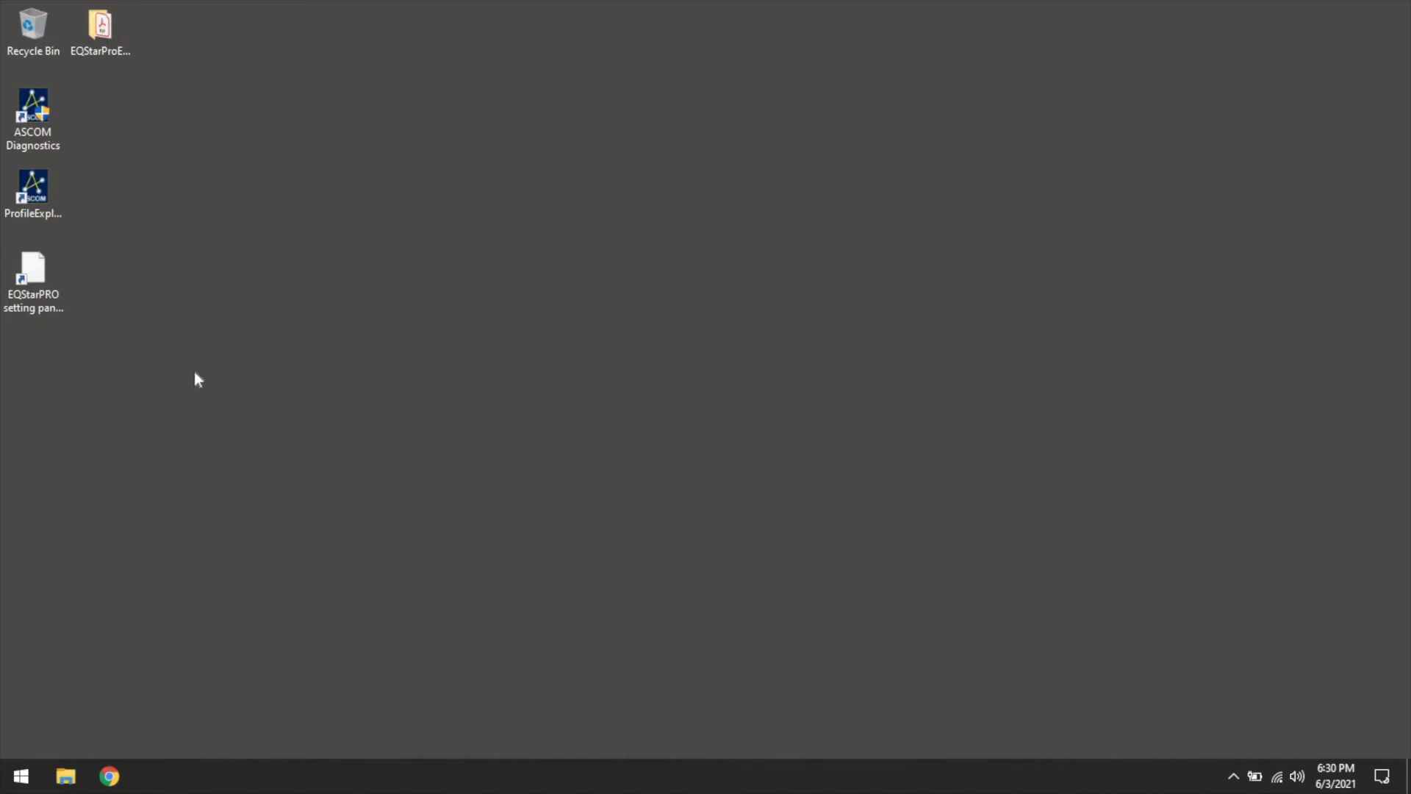
Launch the EQStarPRO setting panel v1.9 and load the mount's settings through COM2.
double_click(35, 283)
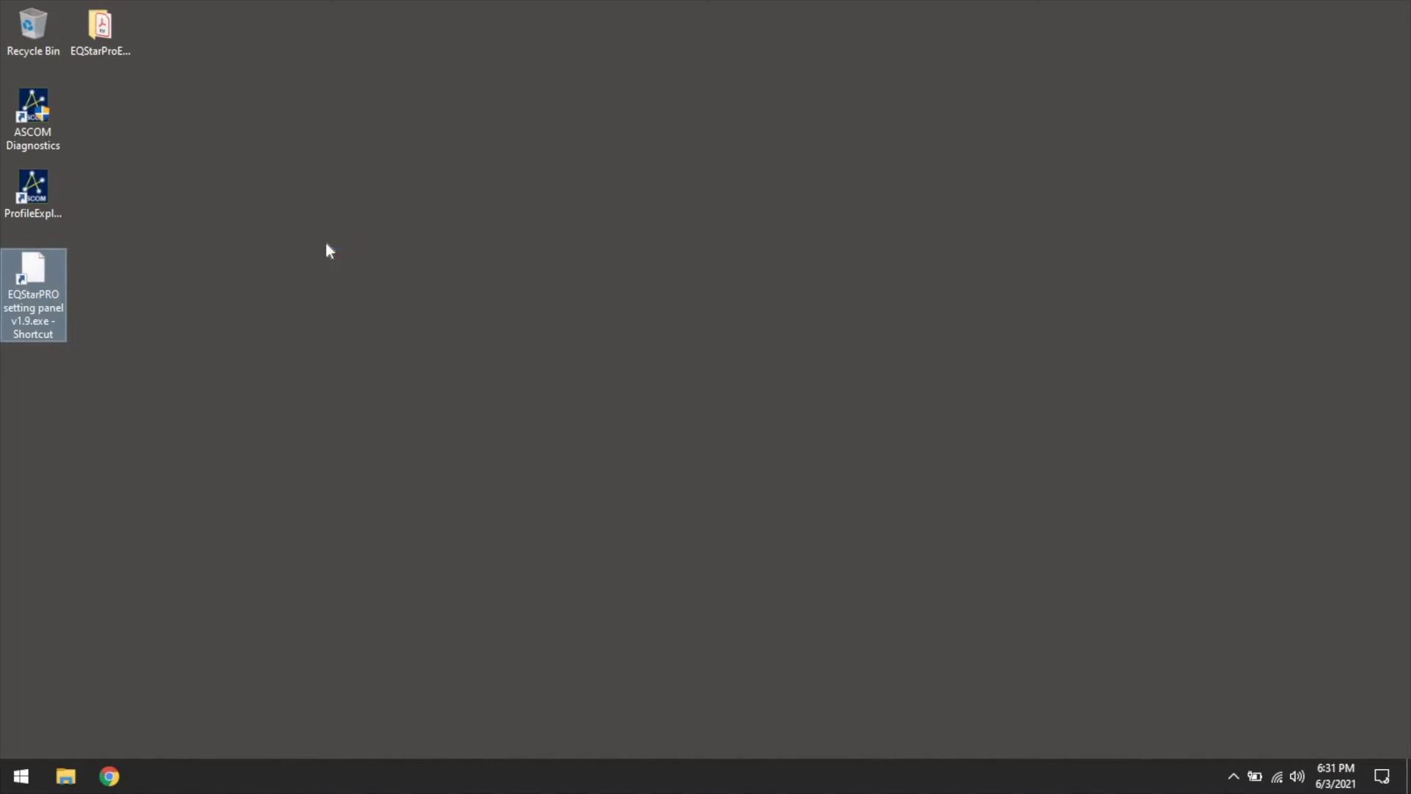
drag(708, 286, 629, 193)
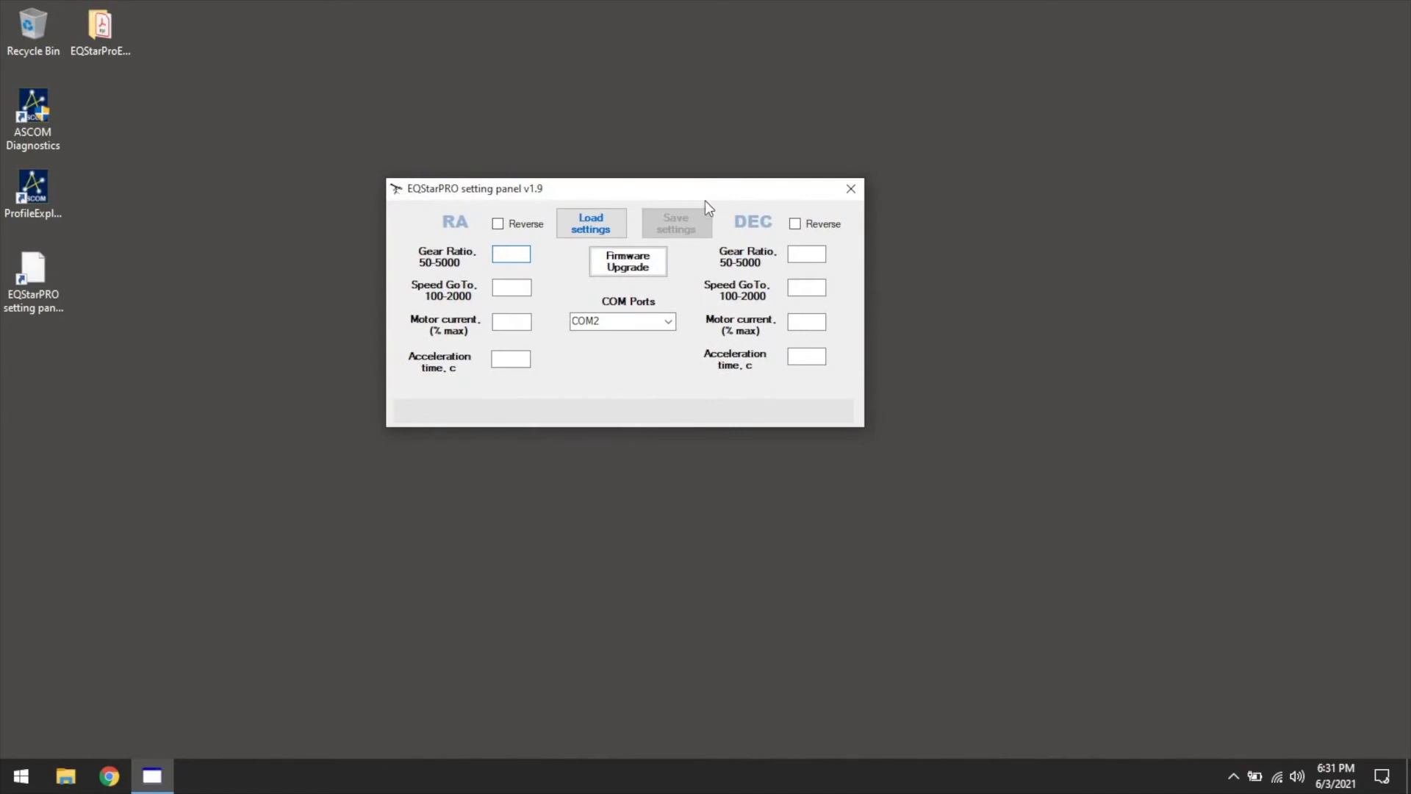
drag(674, 191, 655, 109)
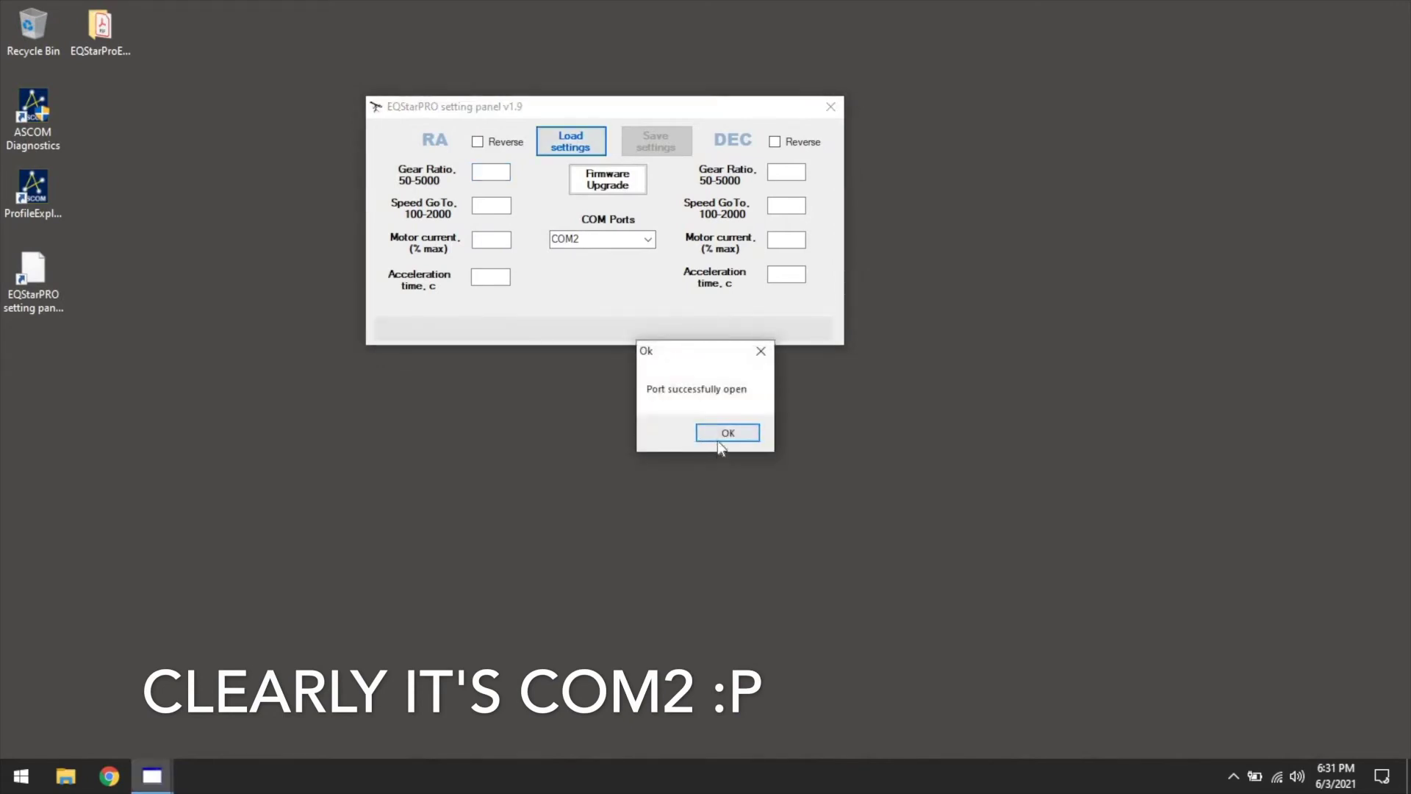
click(724, 435)
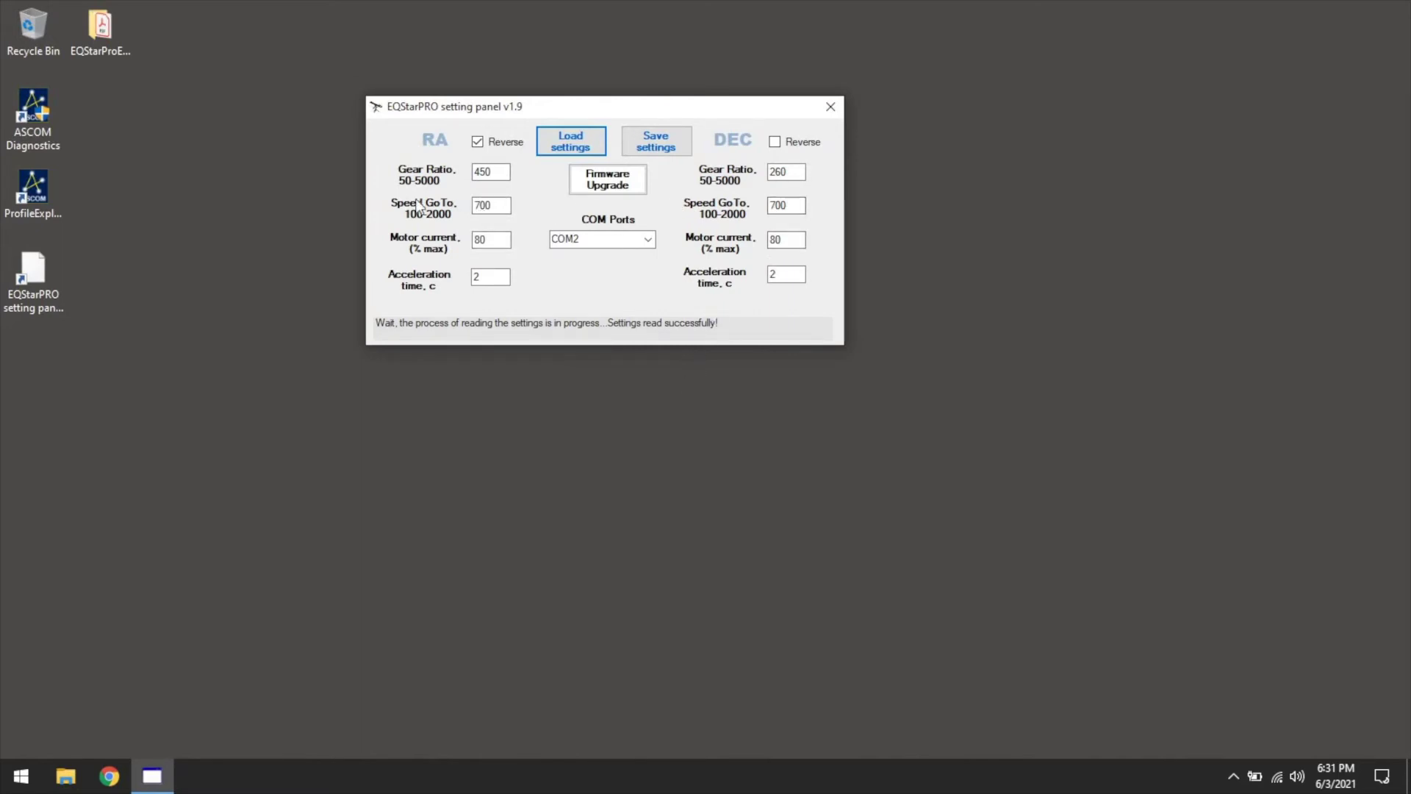
Keep the RA GoTo speed at 700, save the RA and DEC settings to the mount and close the setting panel.
double_click(499, 206)
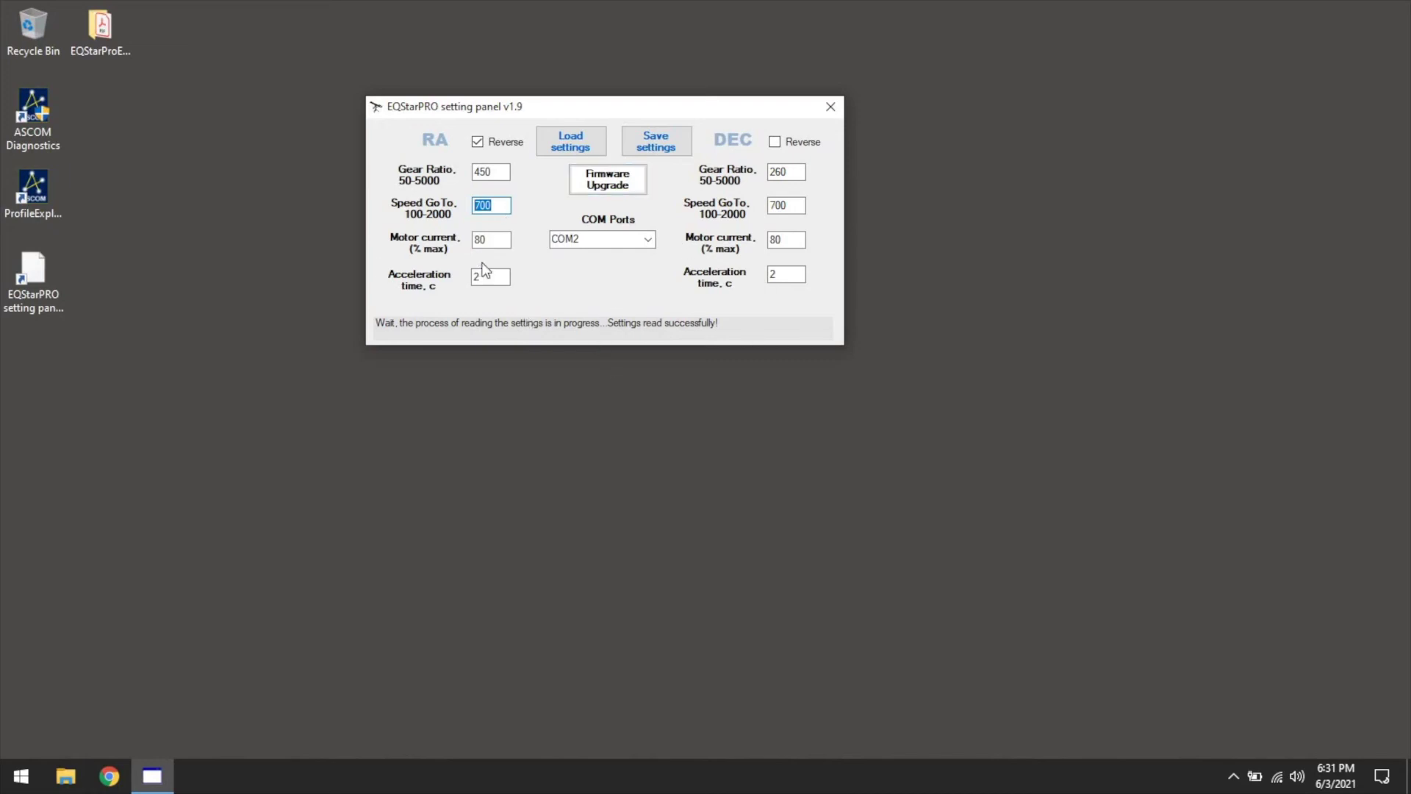
click(490, 206)
click(652, 144)
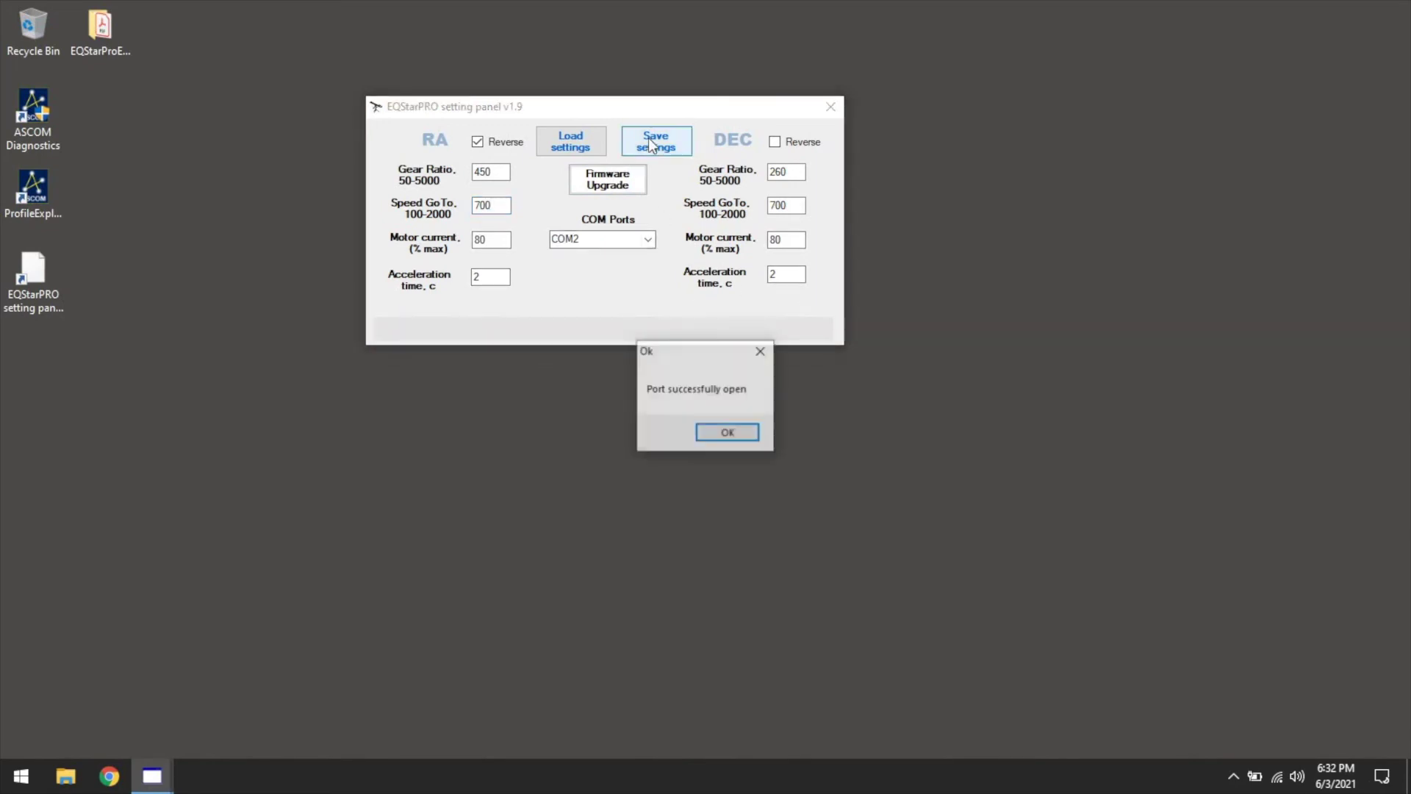
click(727, 433)
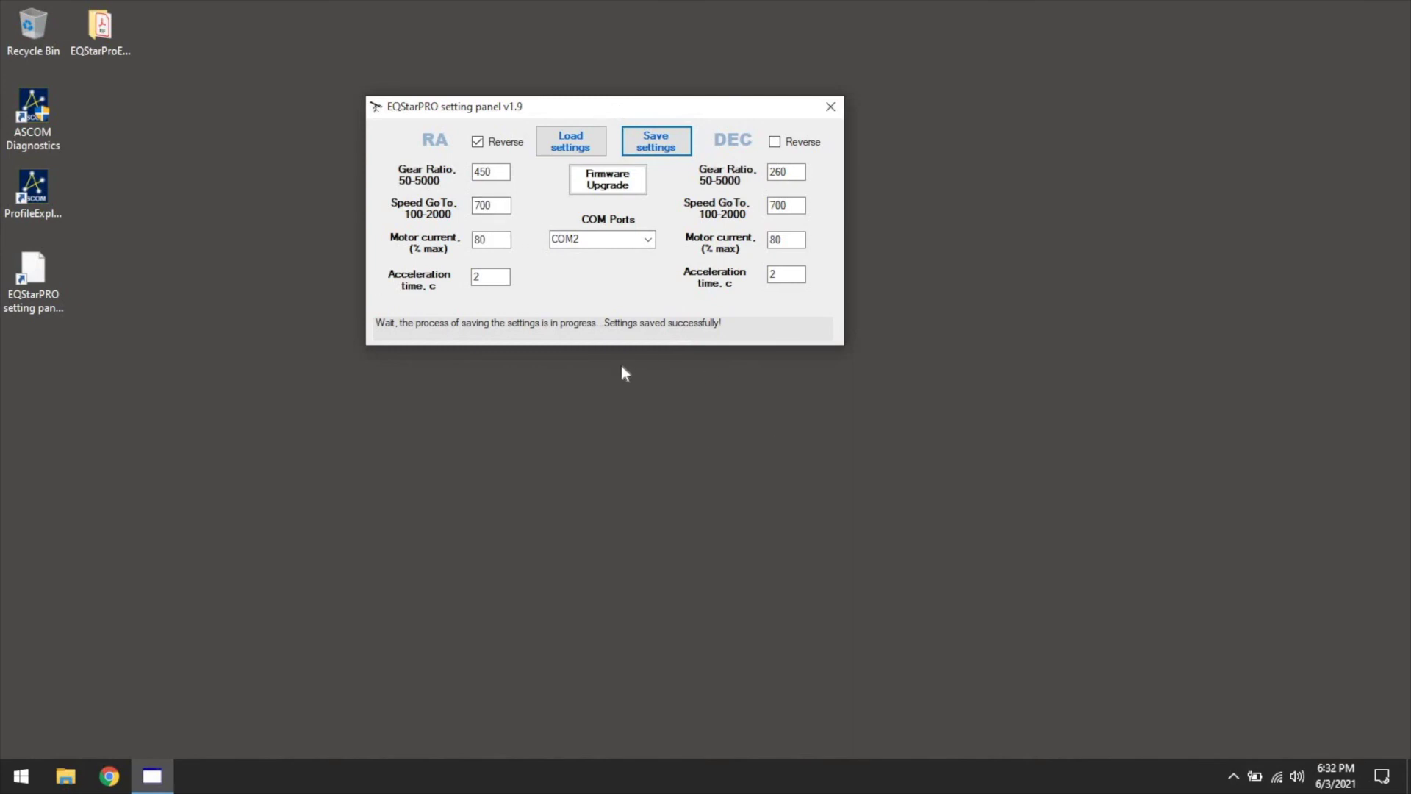
click(831, 107)
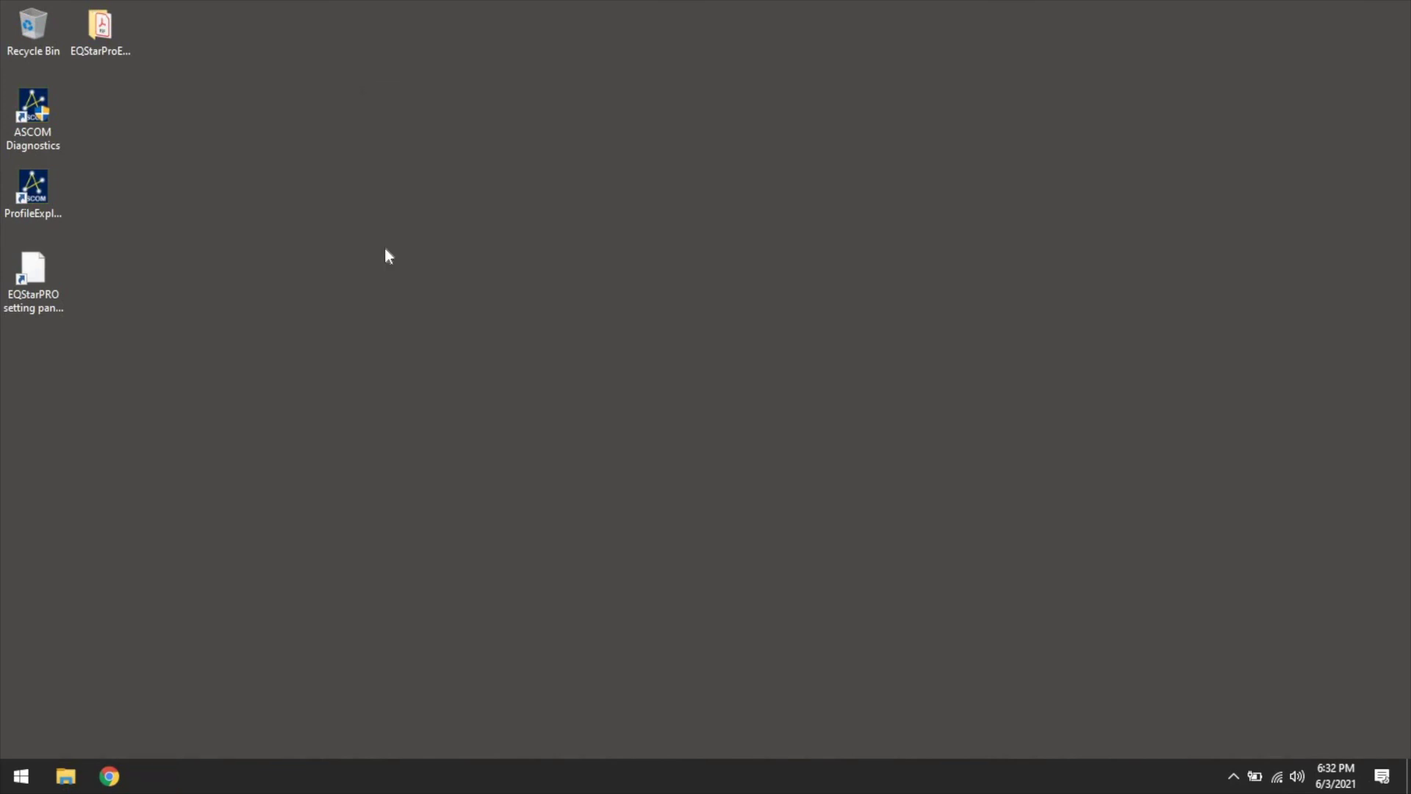